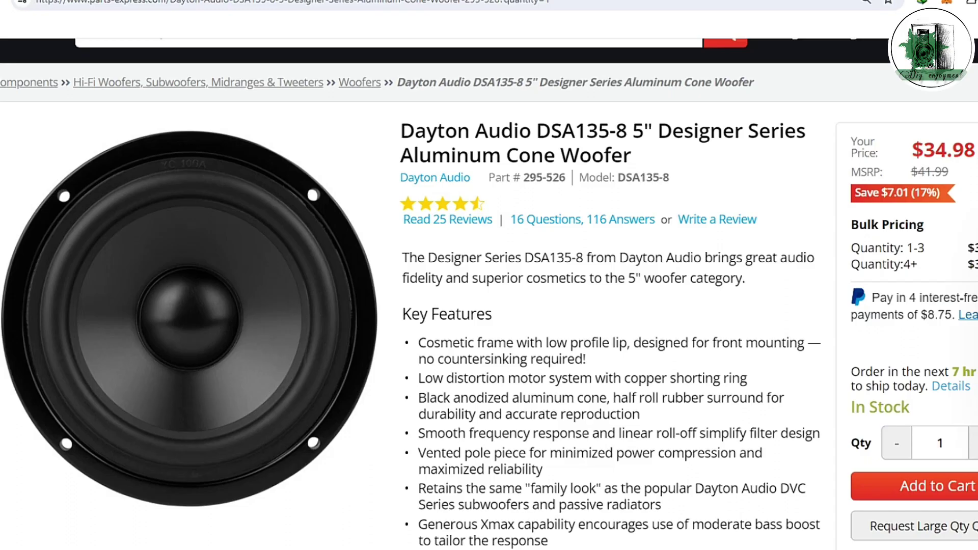
Scroll to Manuals & Resources and open the 'Dayton Audio DSA135-8 Specifications' PDF.
scroll(489, 275, down, 10)
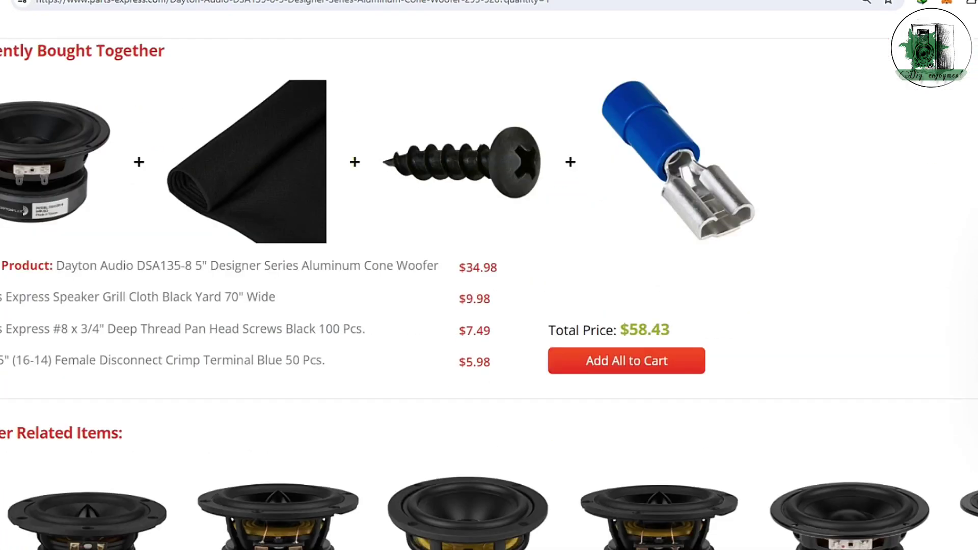
scroll(489, 275, down, 12)
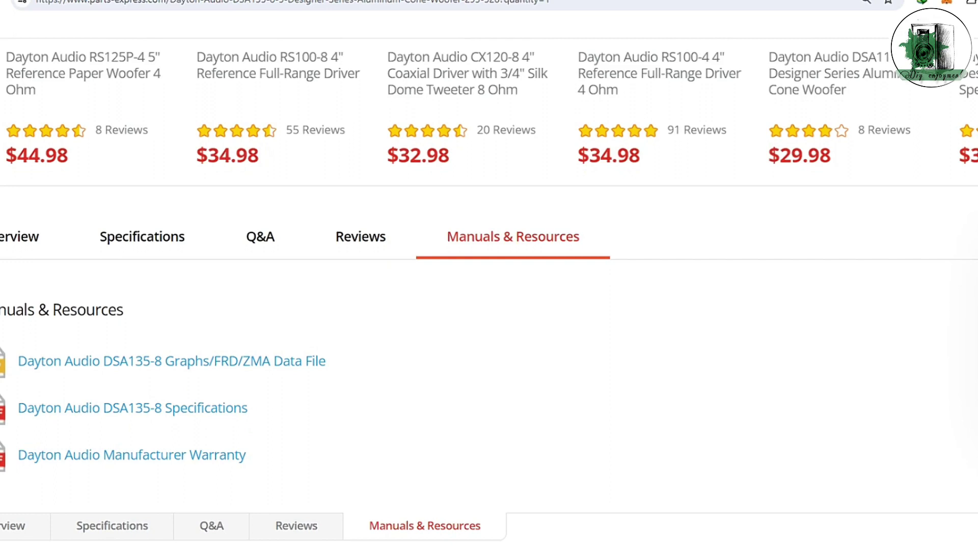
scroll(488, 275, down, 2)
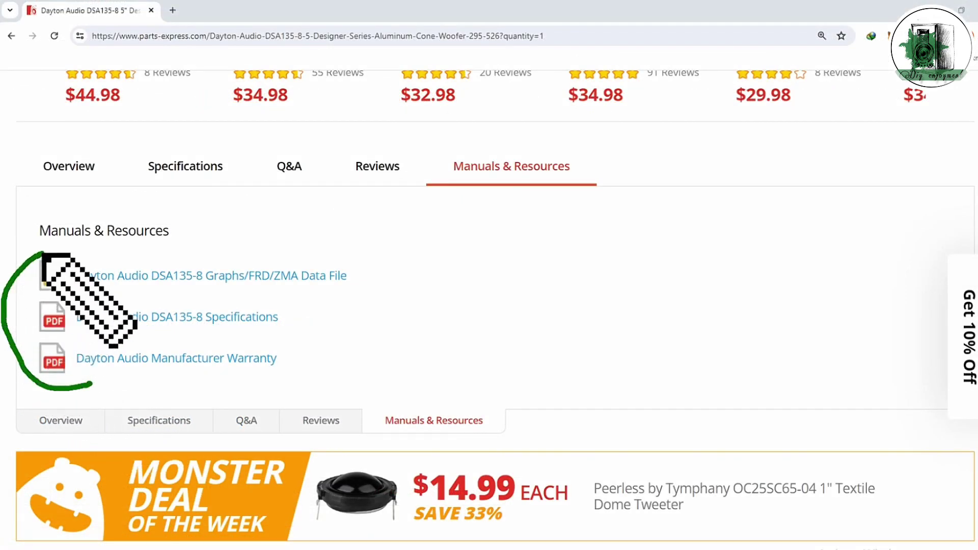
mouse_move(42, 254)
mouse_down()
mouse_move(88, 245)
mouse_move(278, 250)
mouse_move(331, 260)
mouse_move(353, 278)
mouse_move(341, 356)
mouse_move(298, 381)
mouse_move(84, 382)
mouse_up()
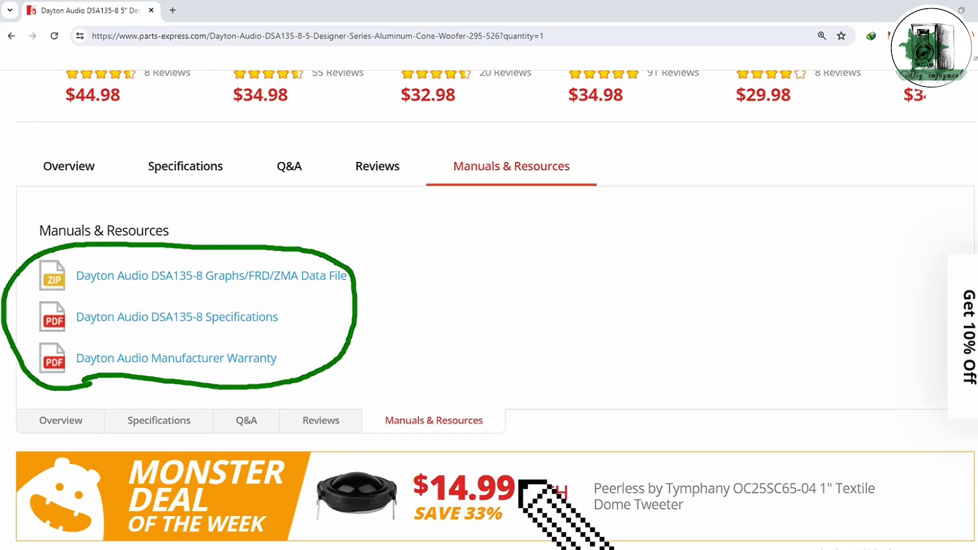
key(Escape)
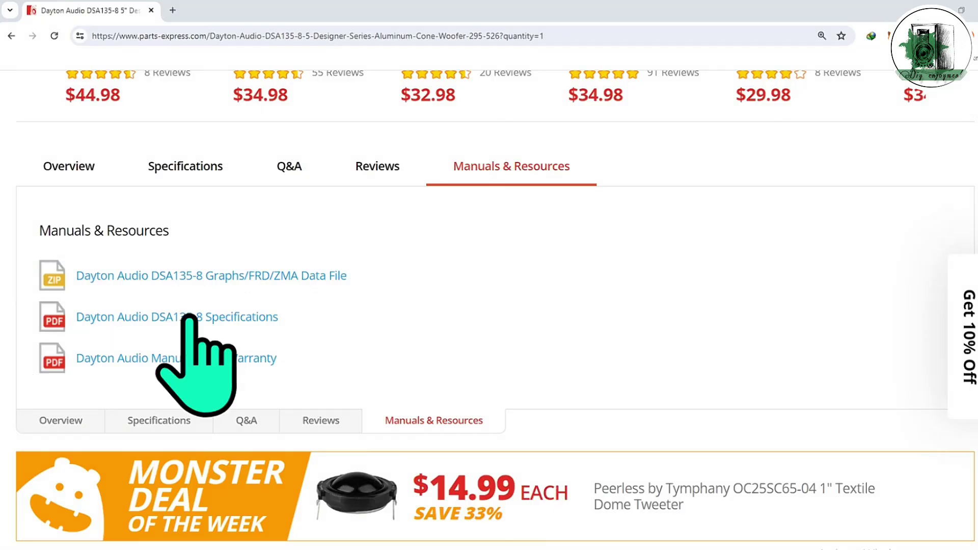
click(189, 317)
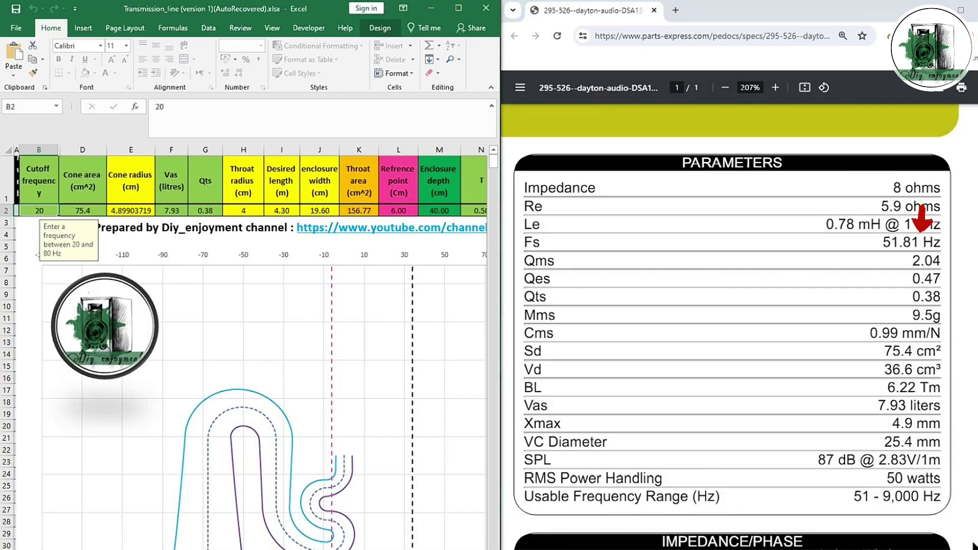
Enter 51.81 Hz as the cutoff frequency in B2, then step across to check Vas and Qts.
text(51.)
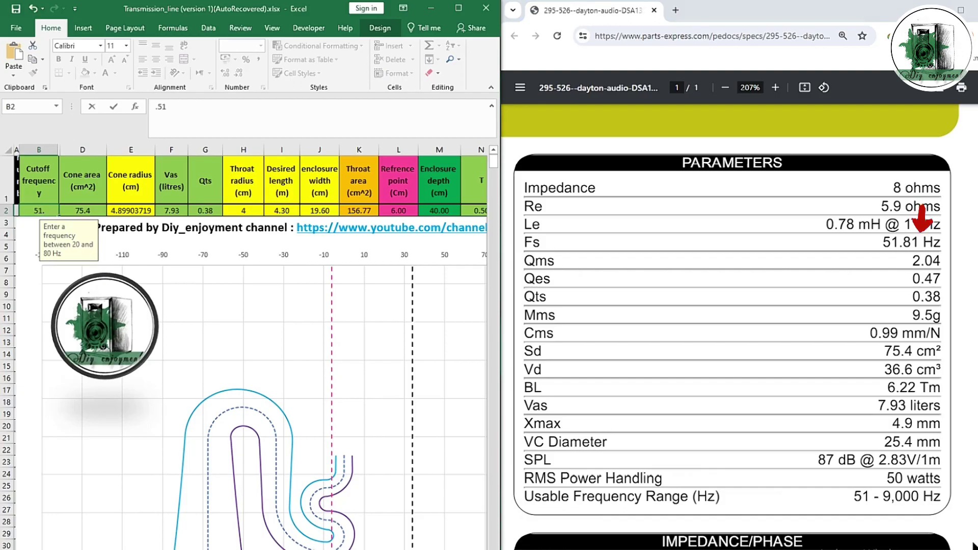
text(81)
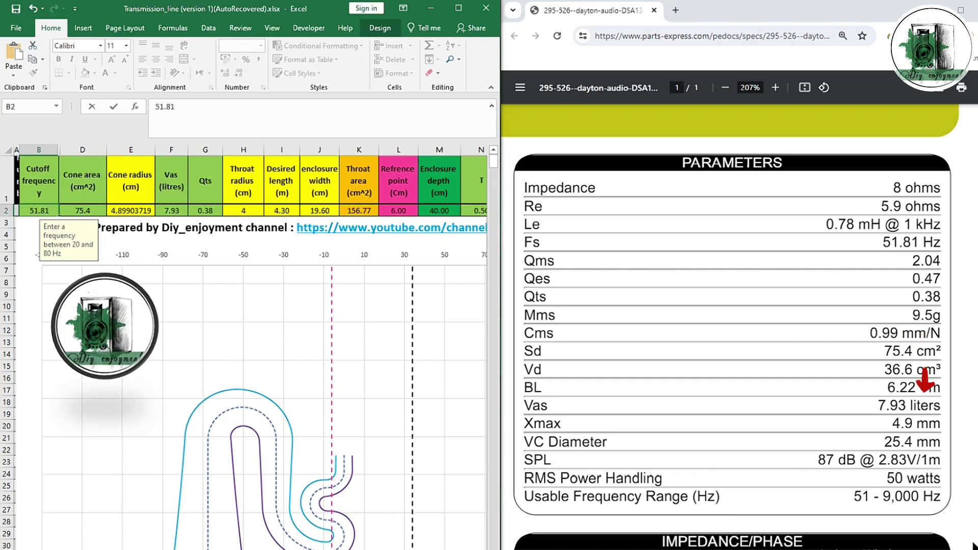
key(Tab)
key(Tab)
key(Tab)
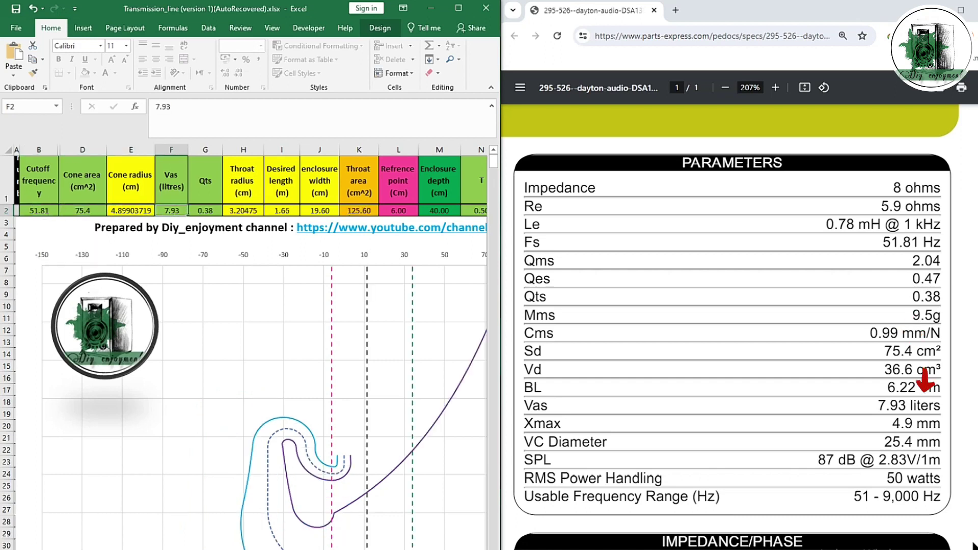
key(Tab)
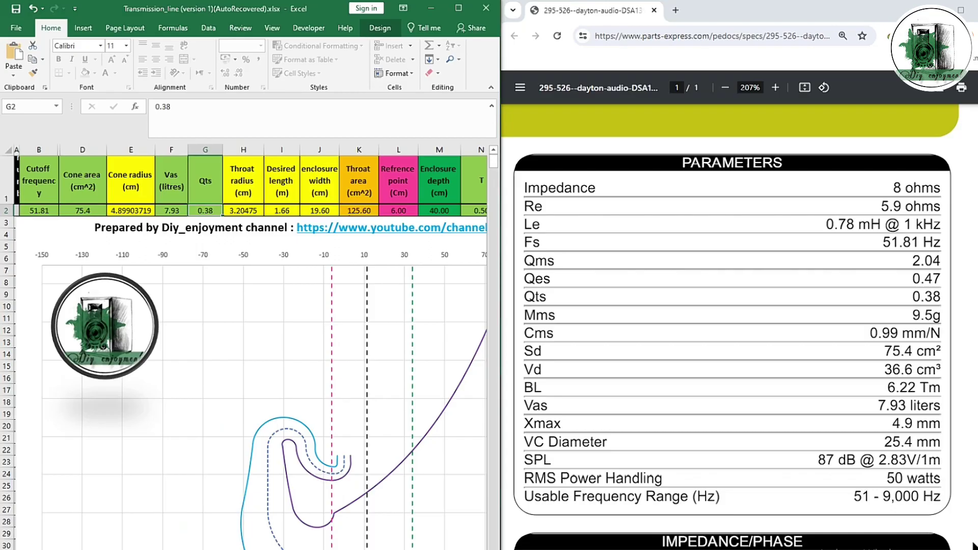
In Hornresp, add a new record and open its driver parameters beside the datasheet.
key(alt+Tab)
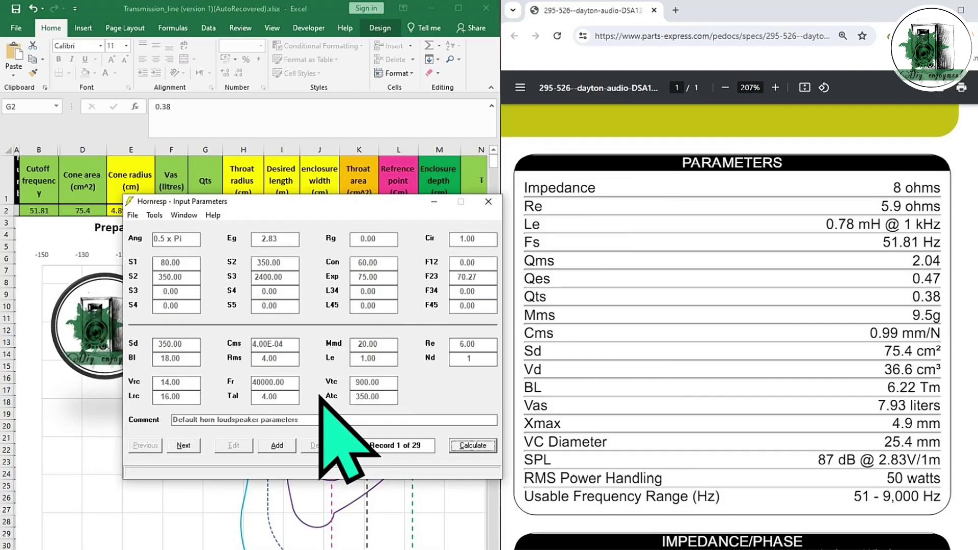
click(272, 445)
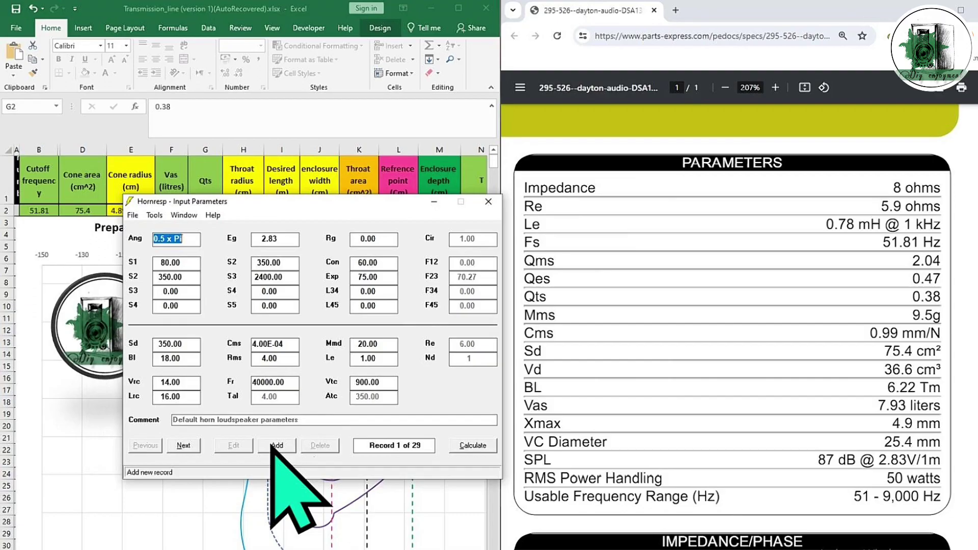
click(273, 446)
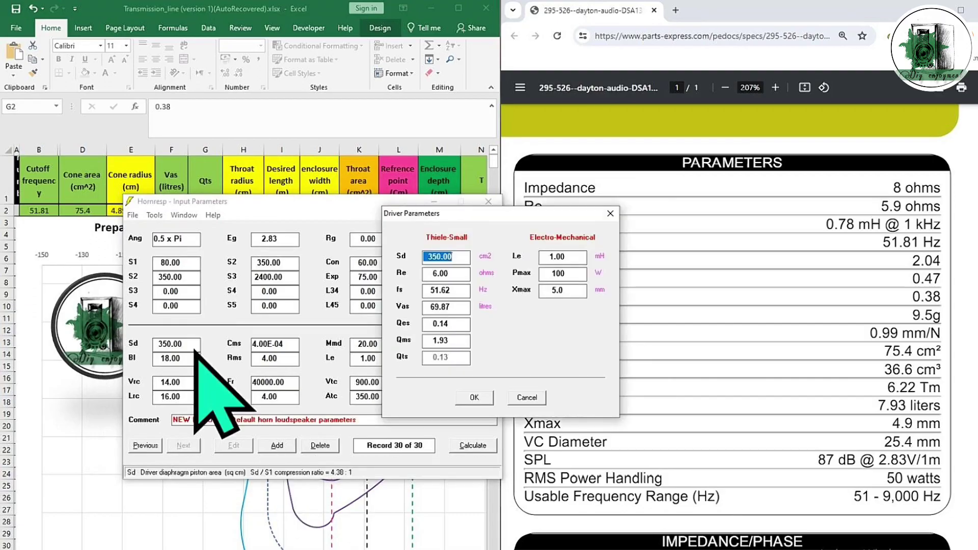
drag(497, 212, 352, 215)
Enter Sd 75.40, Re 5.90, fs 51.81, Vas 7.93 and Qes 0.47.
text(75.40)
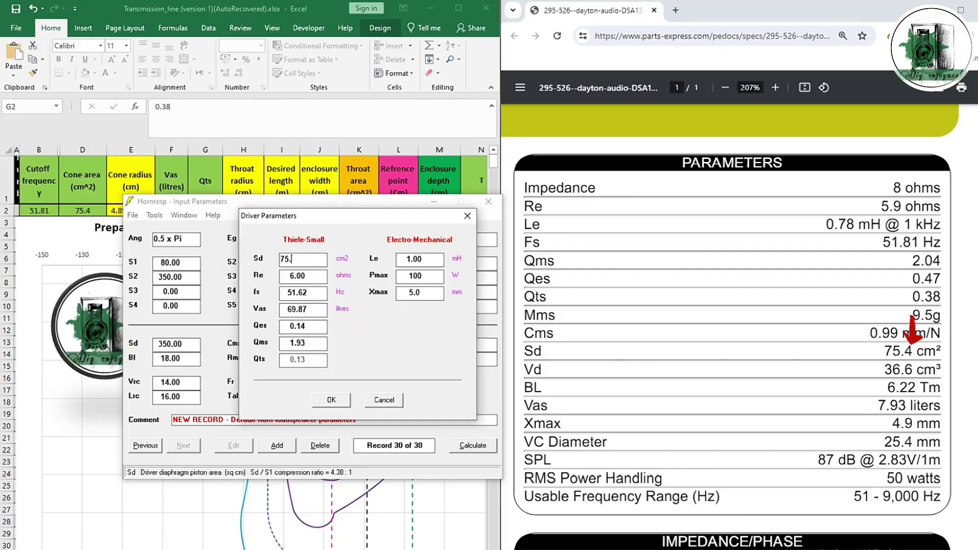
key(Tab)
text(5.90)
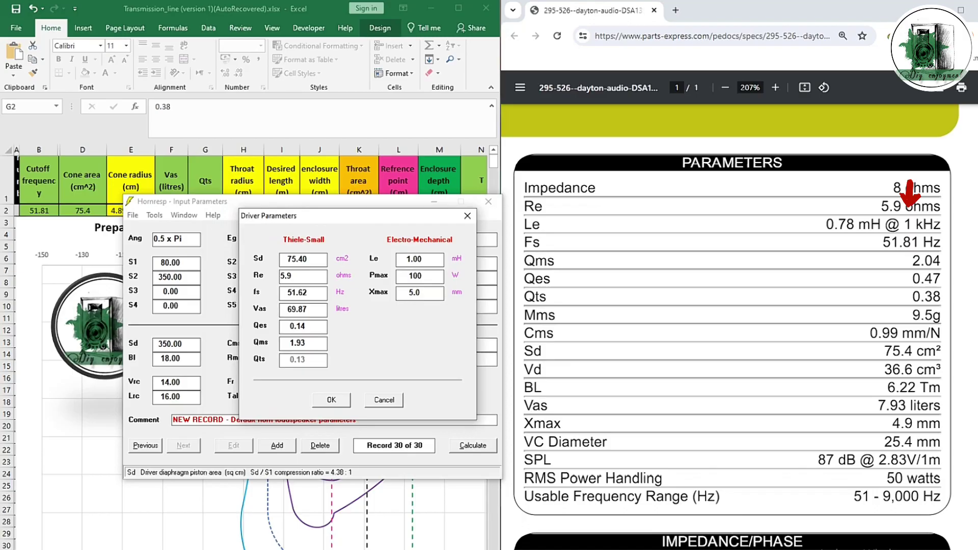
key(Tab)
text(51.81)
key(Tab)
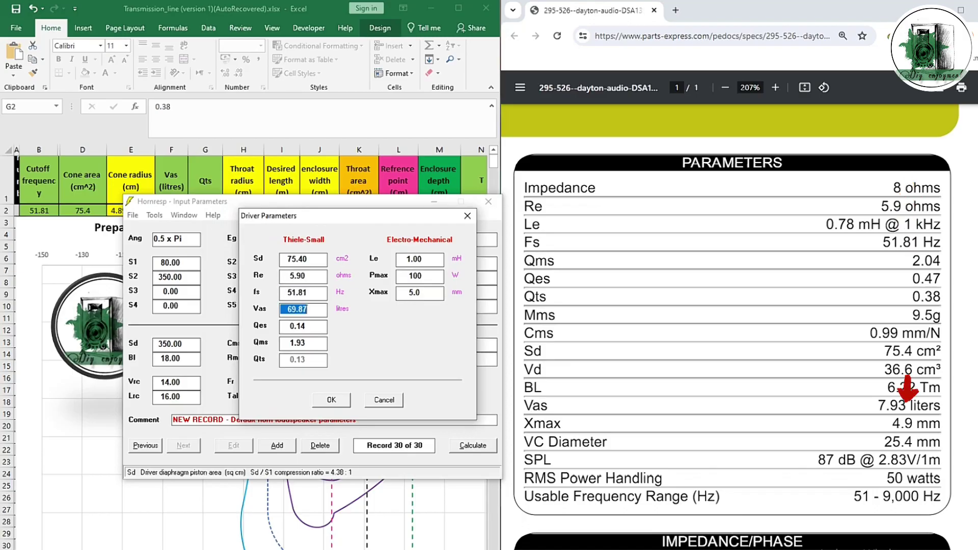
text(7.93)
key(Tab)
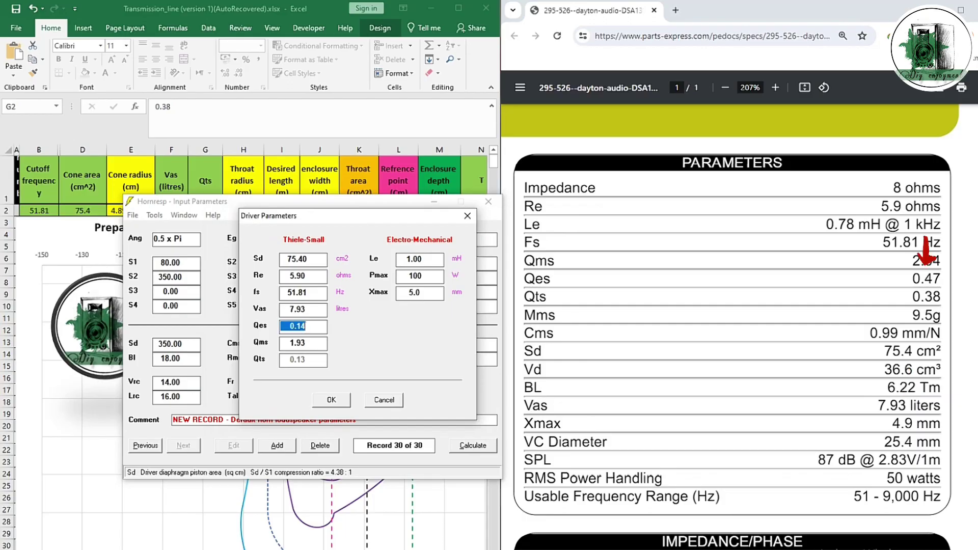
text(0.47)
Enter Qms 2.04, Le 0.78, Pmax 50 and Xmax 4, and confirm the driver parameters.
key(Tab)
text(2.04)
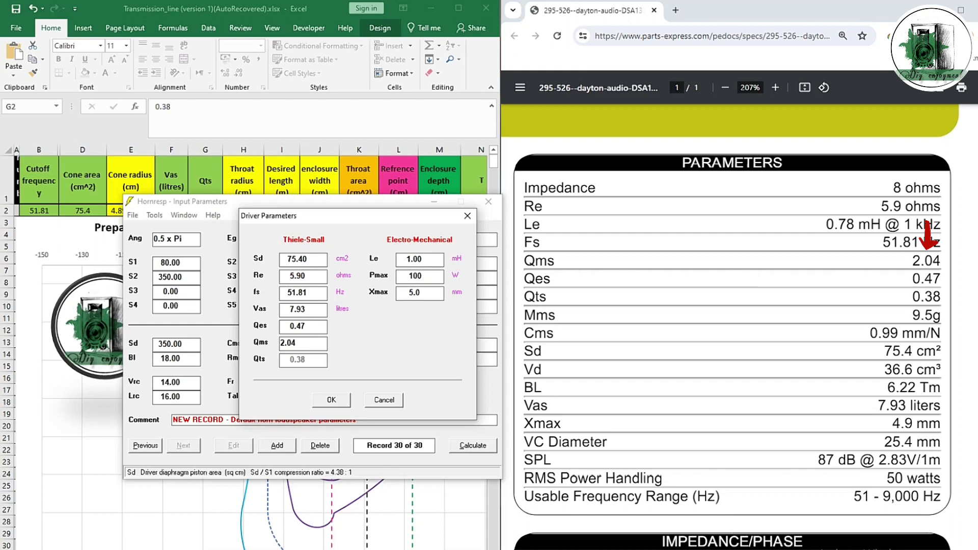
key(Tab)
text(0.78)
key(Tab)
text(50)
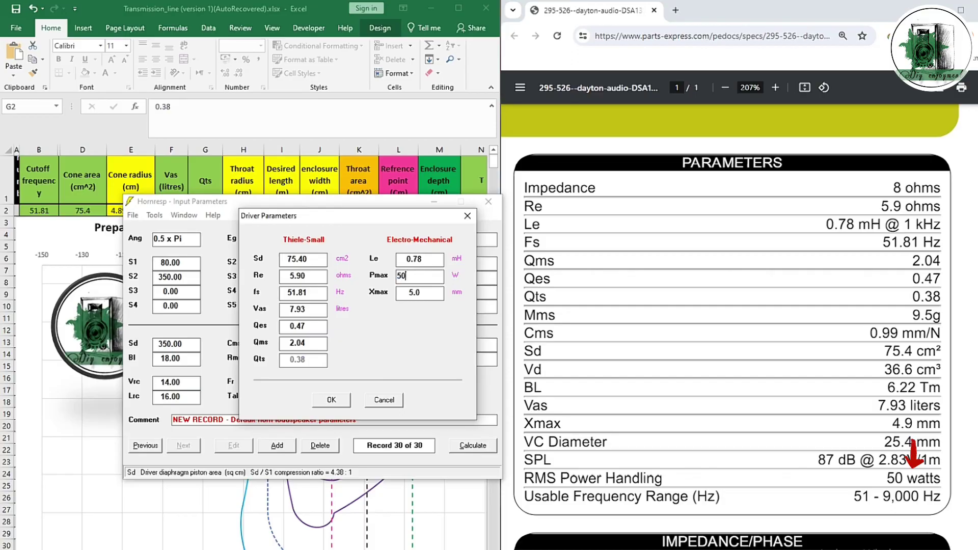
key(Tab)
text(4)
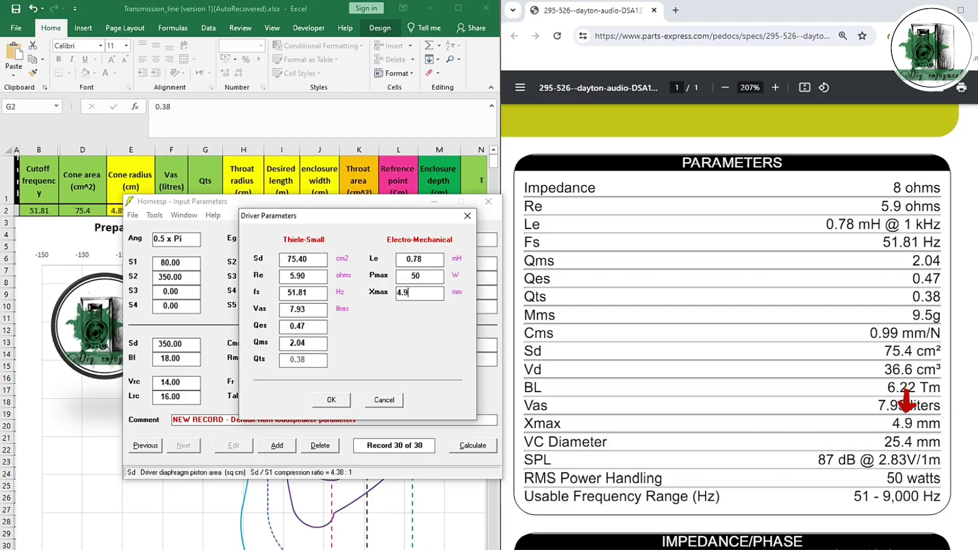
click(332, 399)
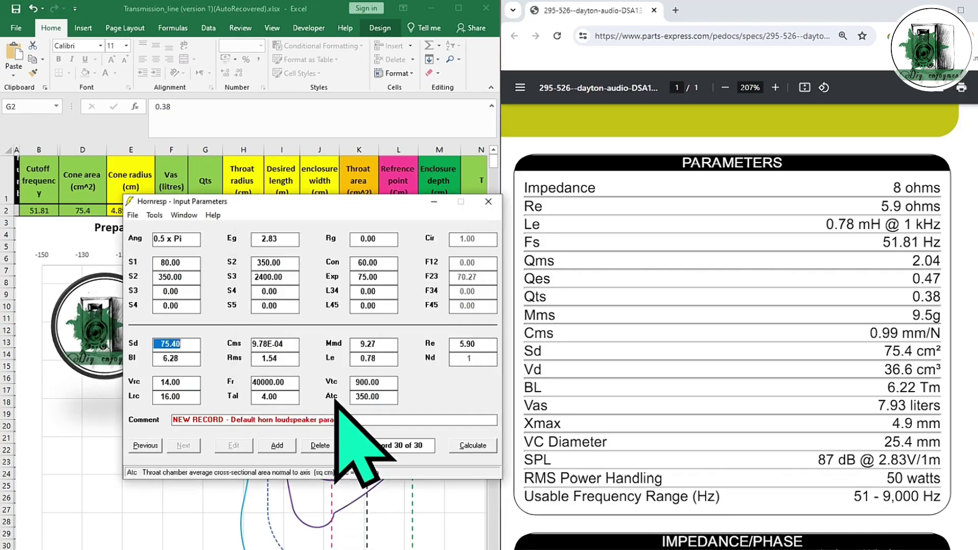
Run the Hypex With Driver design wizard and set rear chamber Vrc and Lrc to 0.
key(alt+t)
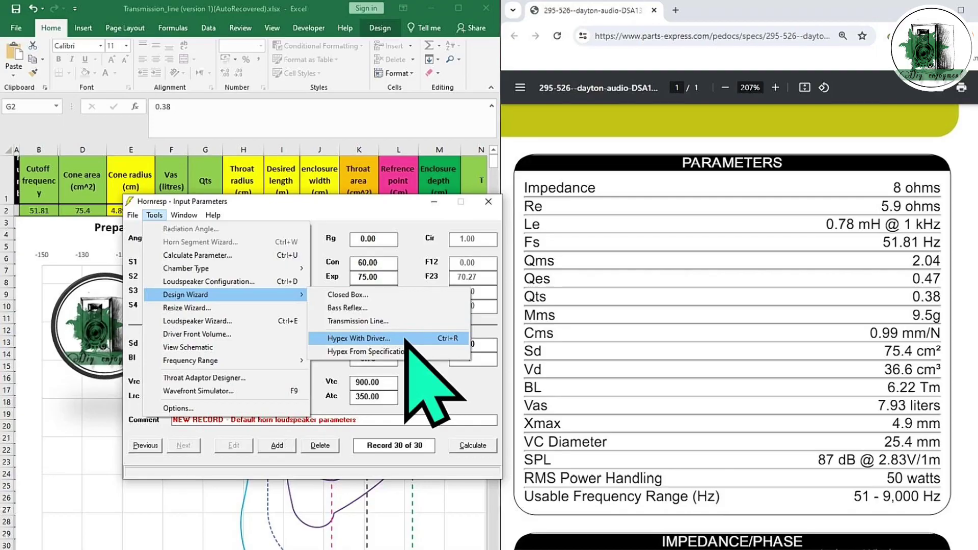
click(405, 339)
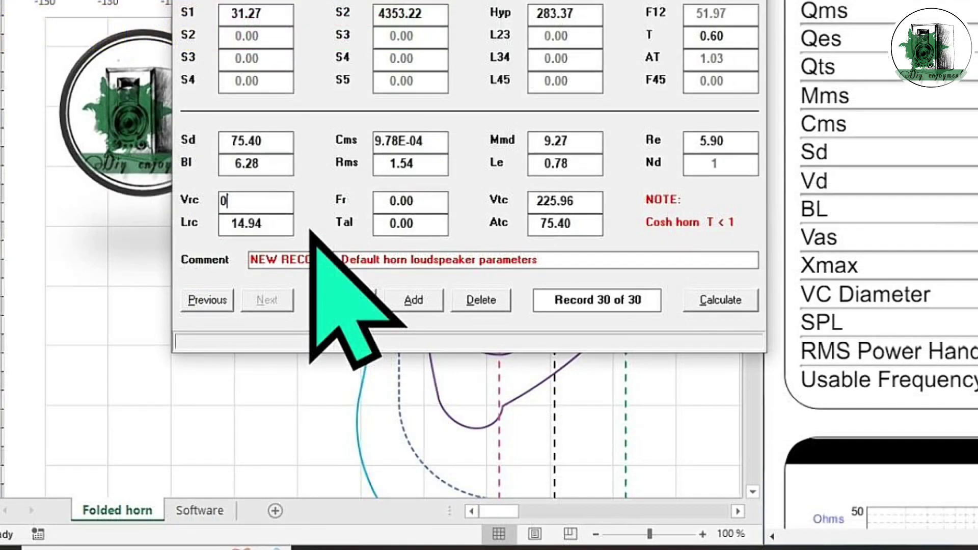
key(Tab)
text(0)
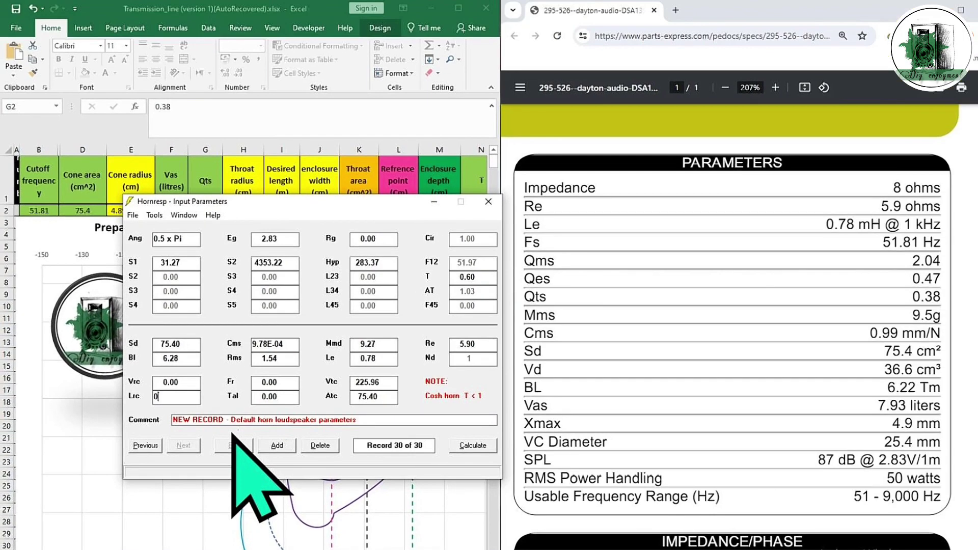
click(458, 7)
drag(336, 200, 383, 240)
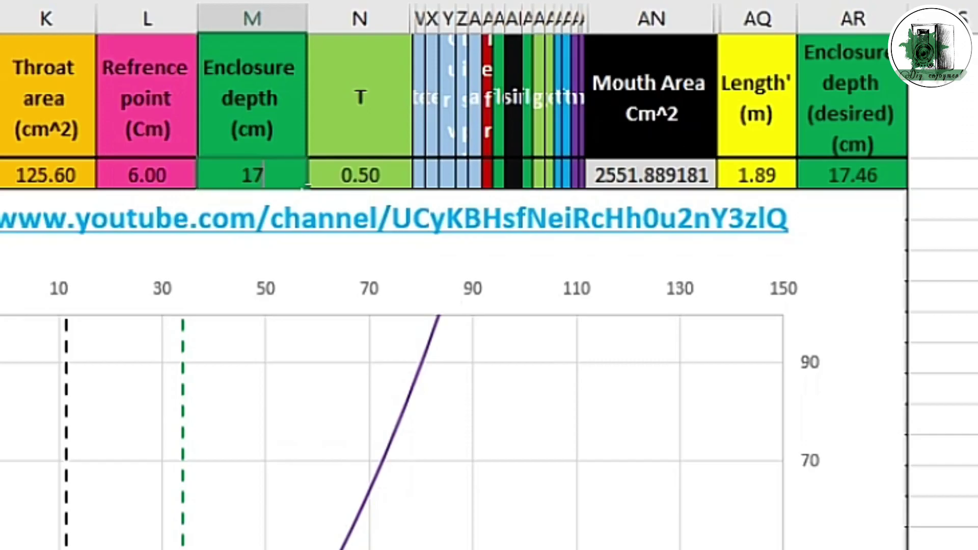
Set the spreadsheet's enclosure depth to 17.46 cm and Hornresp's throat area S1 to 125.6.
text(6)
key(Return)
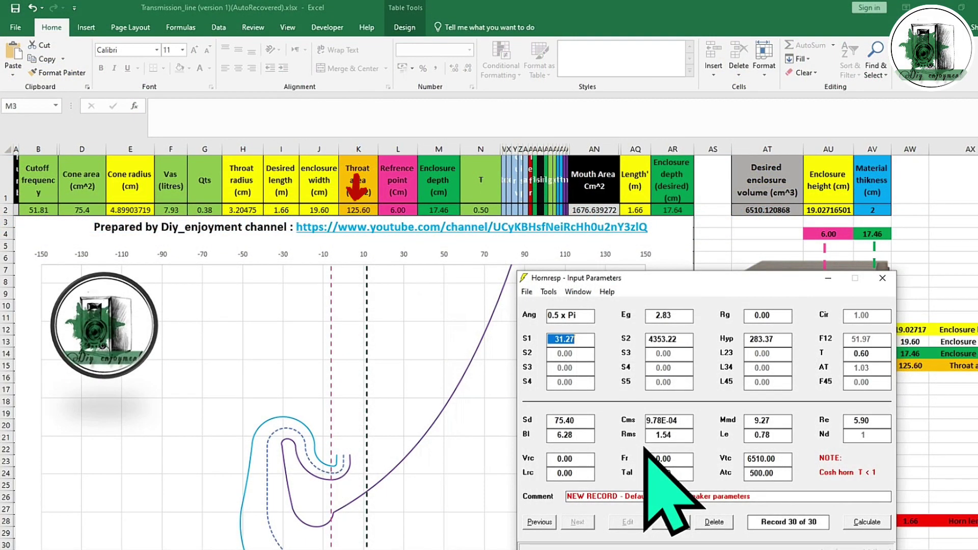
text(125)
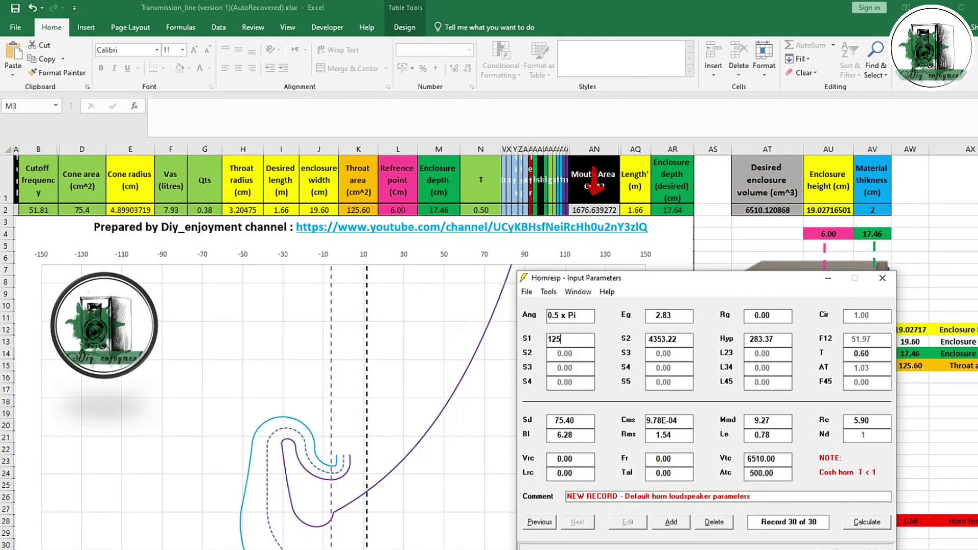
text(.6)
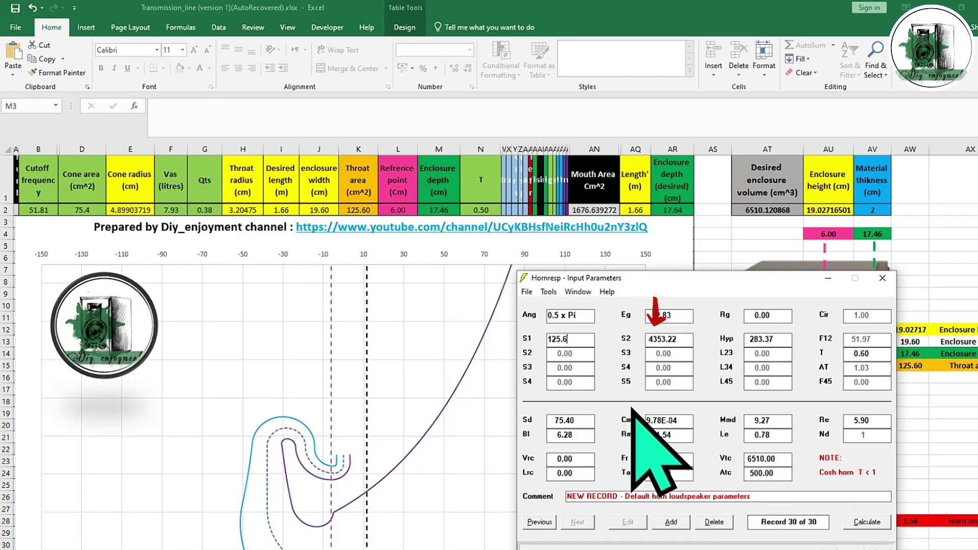
key(Tab)
Enter mouth area 1676, flare length 166 and T 0.5, then run Calculate.
text(1676)
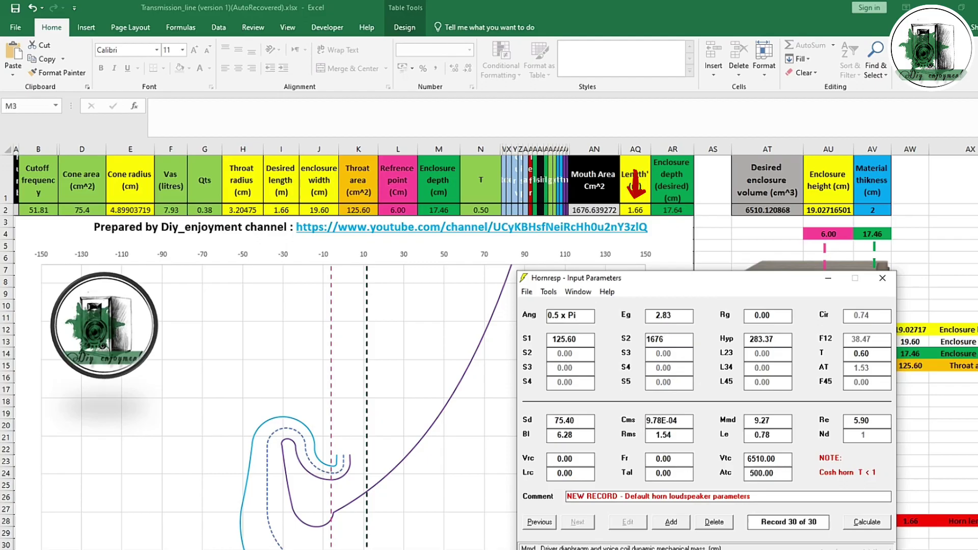
key(Tab)
text(166)
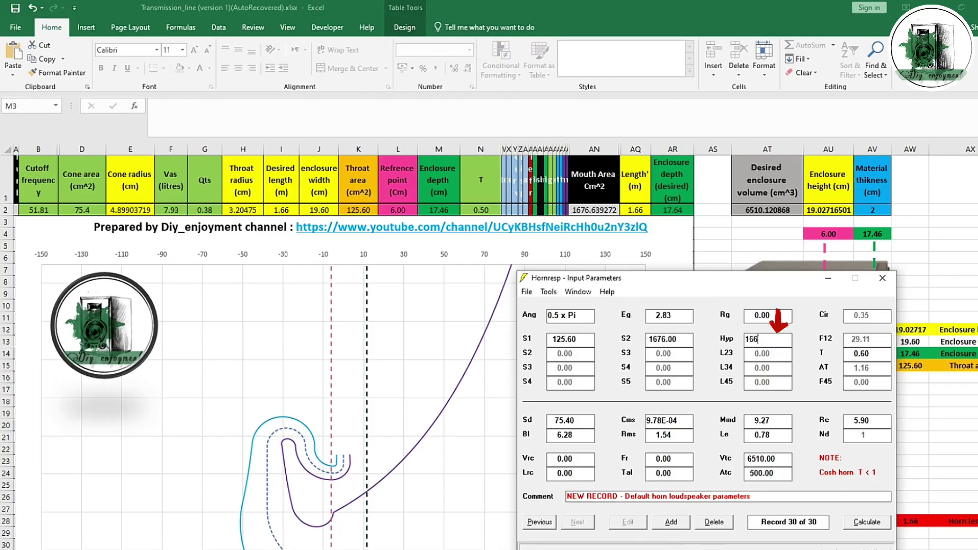
key(Tab)
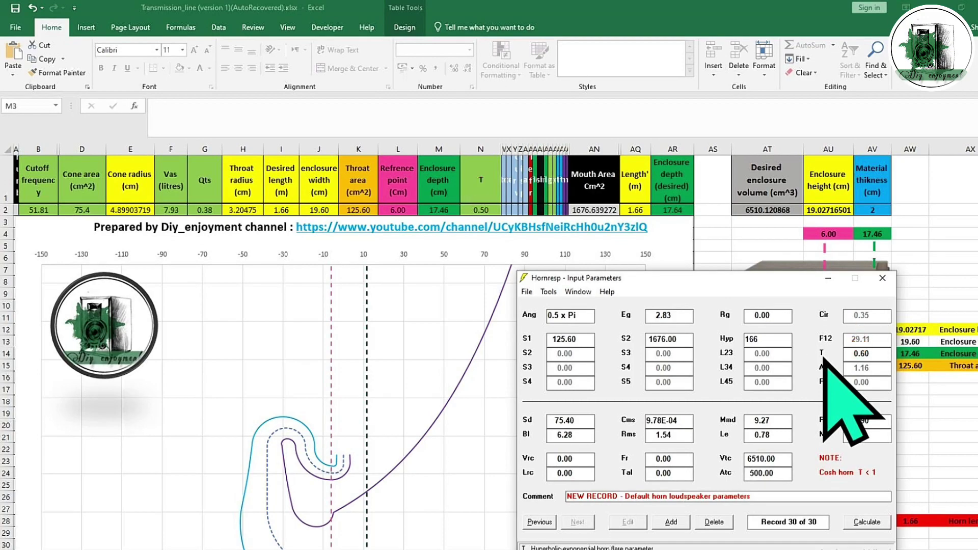
text(0.5)
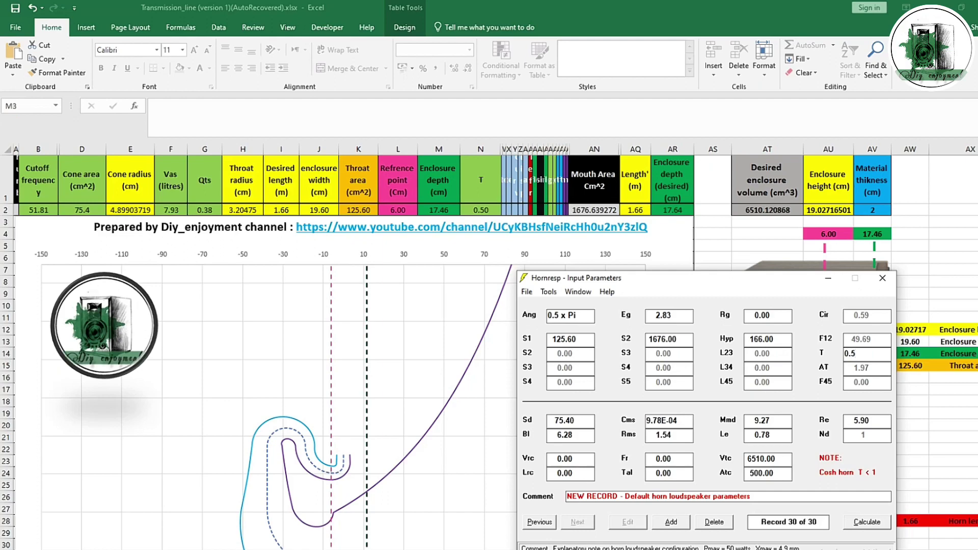
click(867, 521)
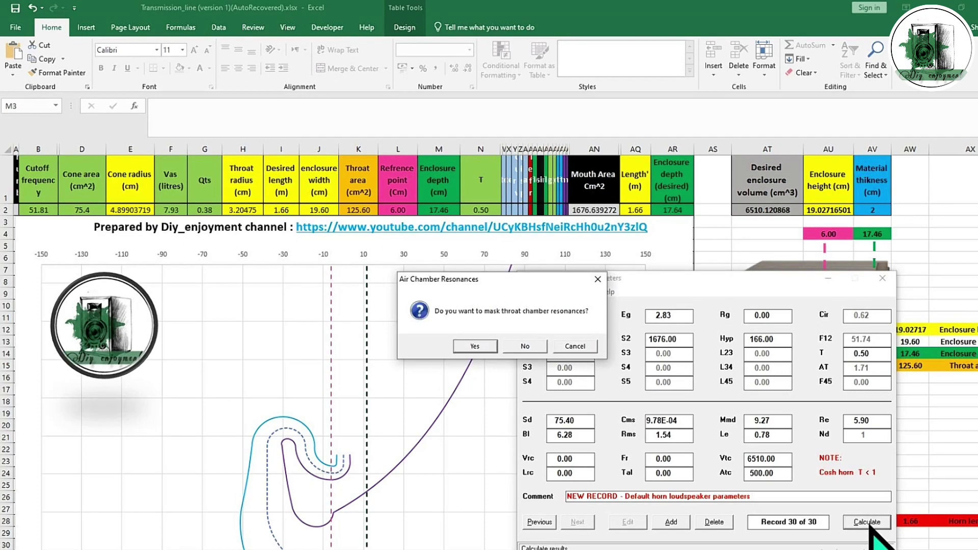
Mask throat chamber resonances and show the acoustical power graph, peaking at 111.58 dB near 61.49 Hz.
key(Return)
click(577, 291)
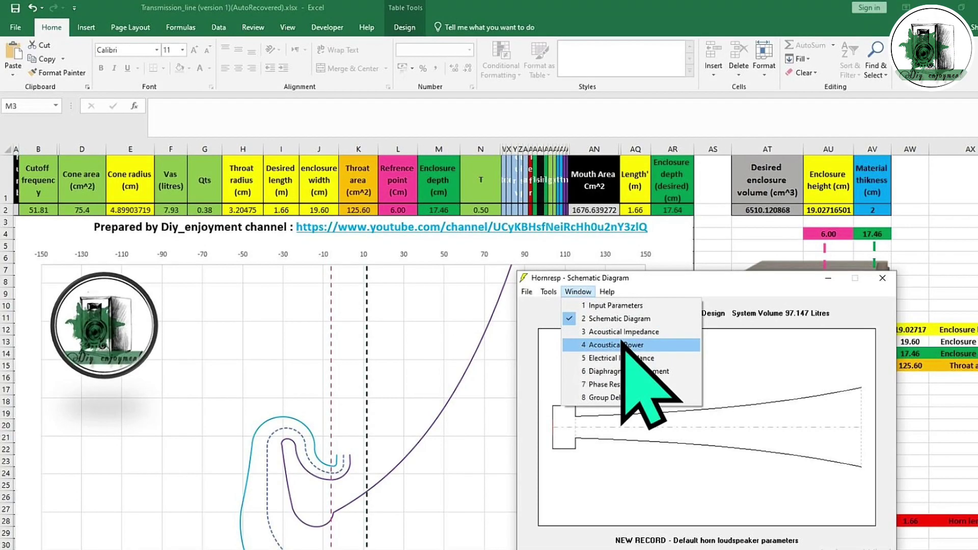
click(622, 345)
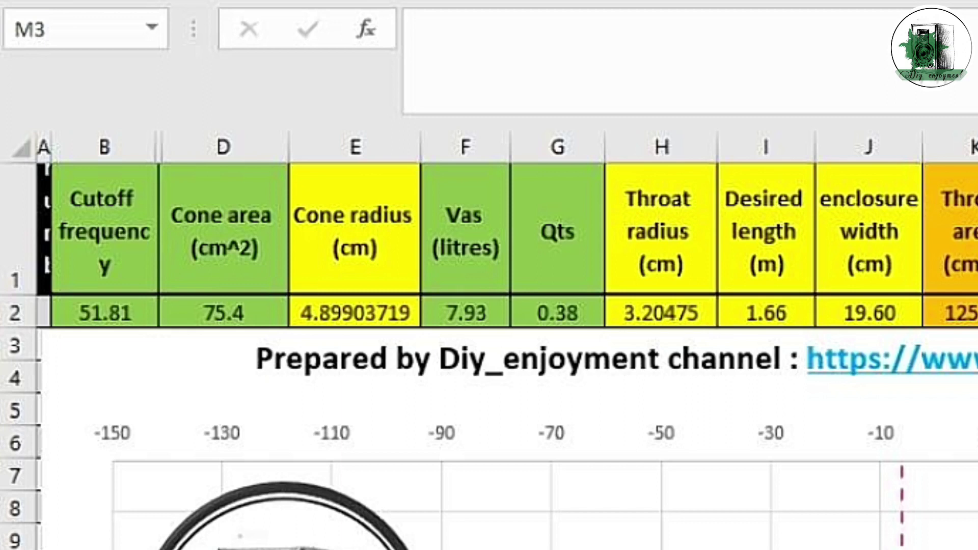
Change the spreadsheet's cutoff frequency in B2 to 40 Hz.
click(104, 313)
text(40)
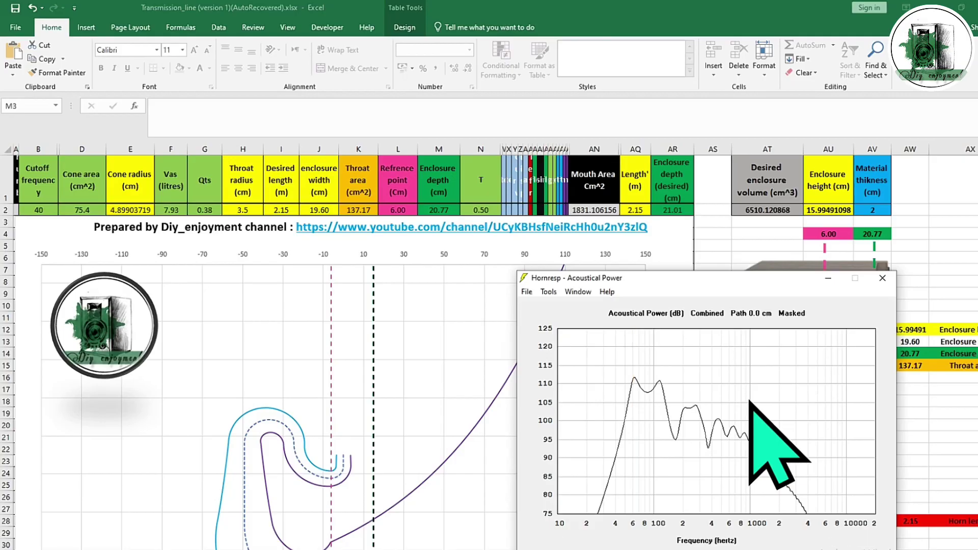
key(Escape)
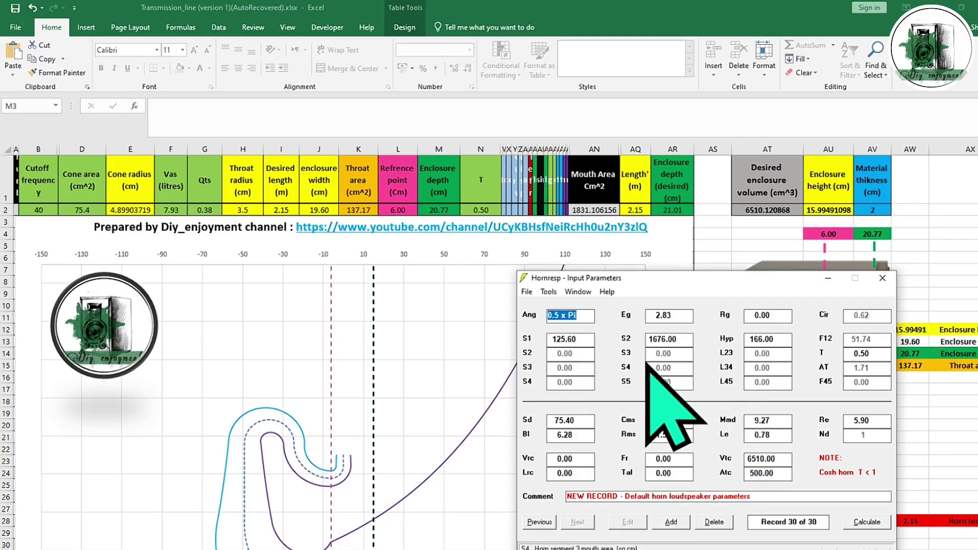
In Hornresp, enter throat area S1 137 and mouth area S2 1831.
key(Tab)
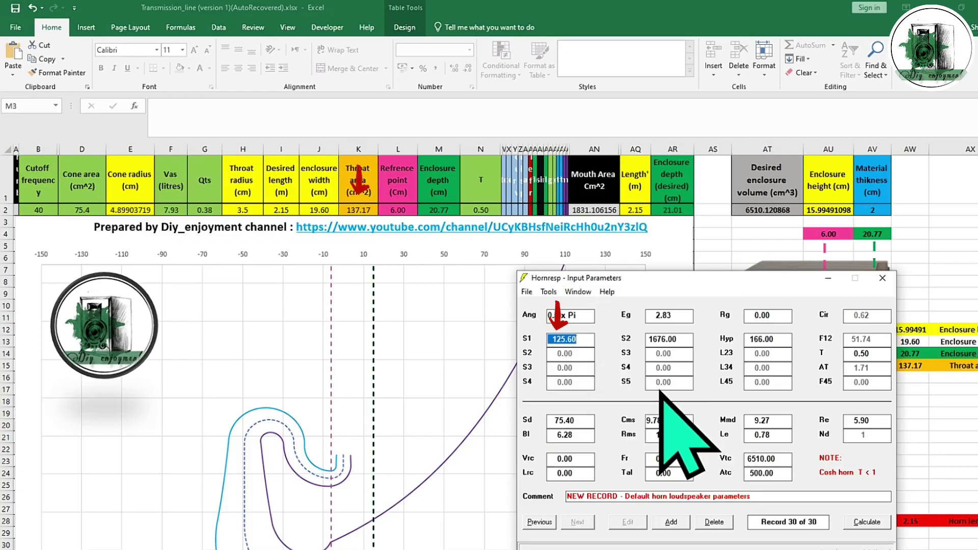
text(137)
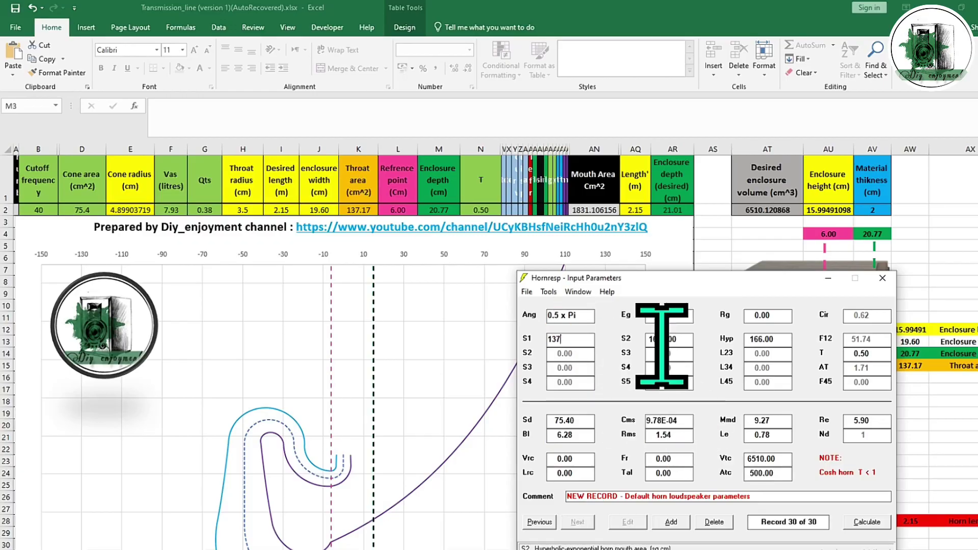
key(Tab)
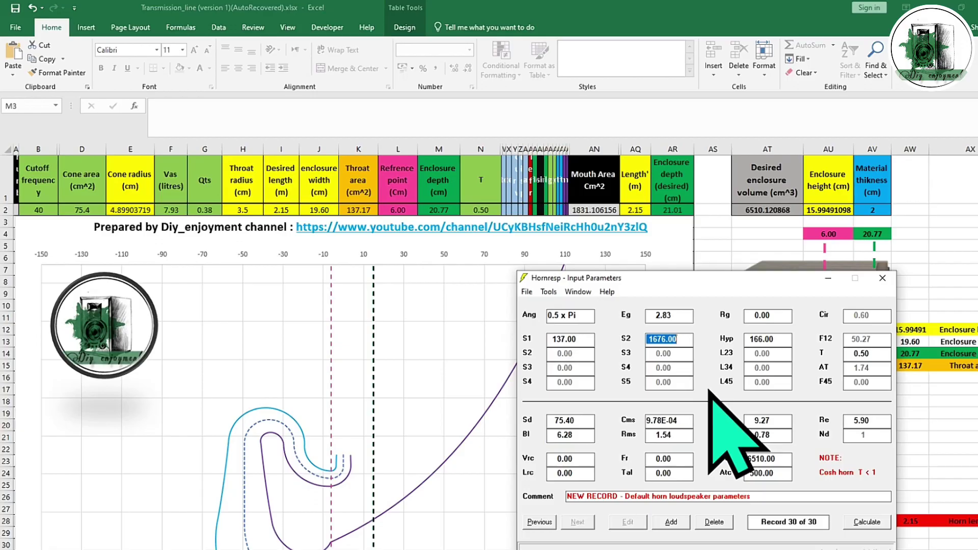
text(1831)
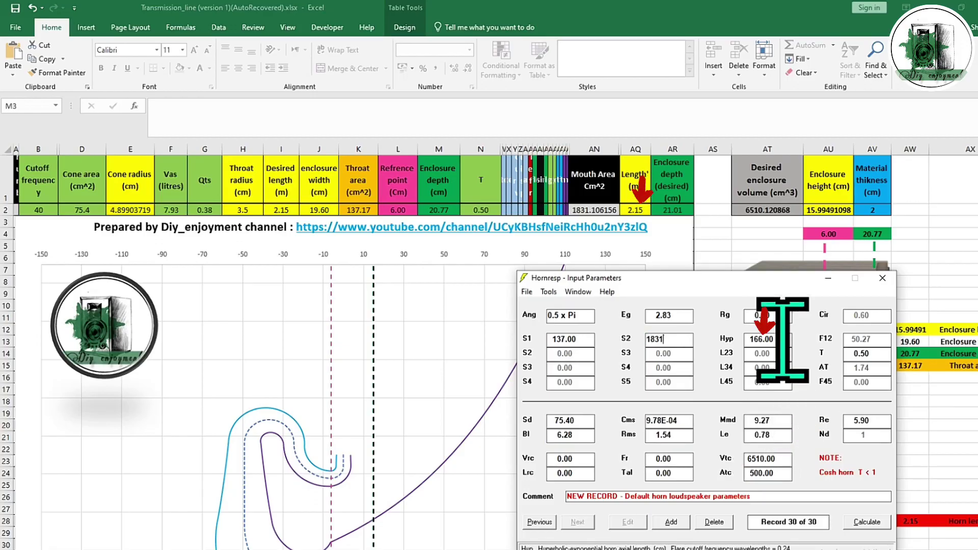
key(Tab)
Enter Hyp 215, recalculate with resonances masked, and read the acoustical power peak near 50 Hz.
text(21)
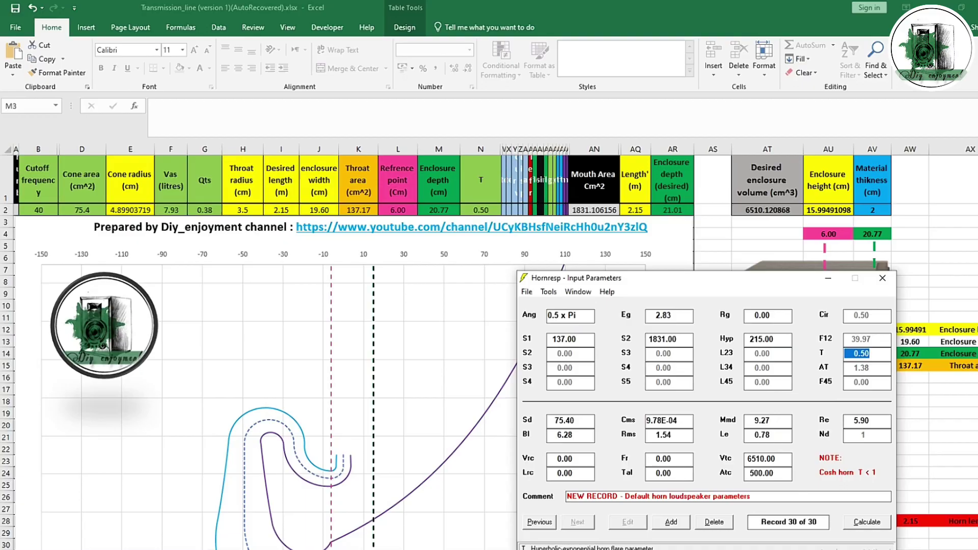
click(866, 523)
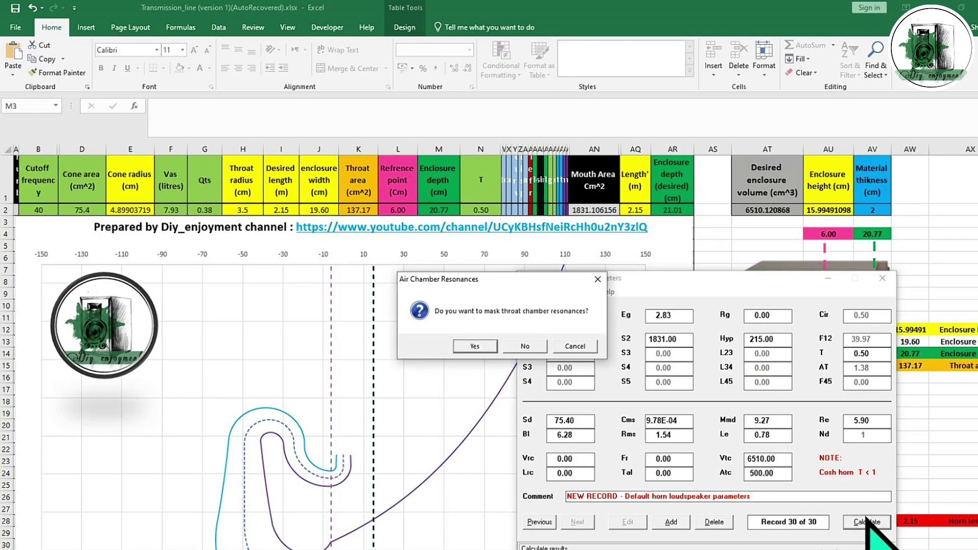
click(462, 344)
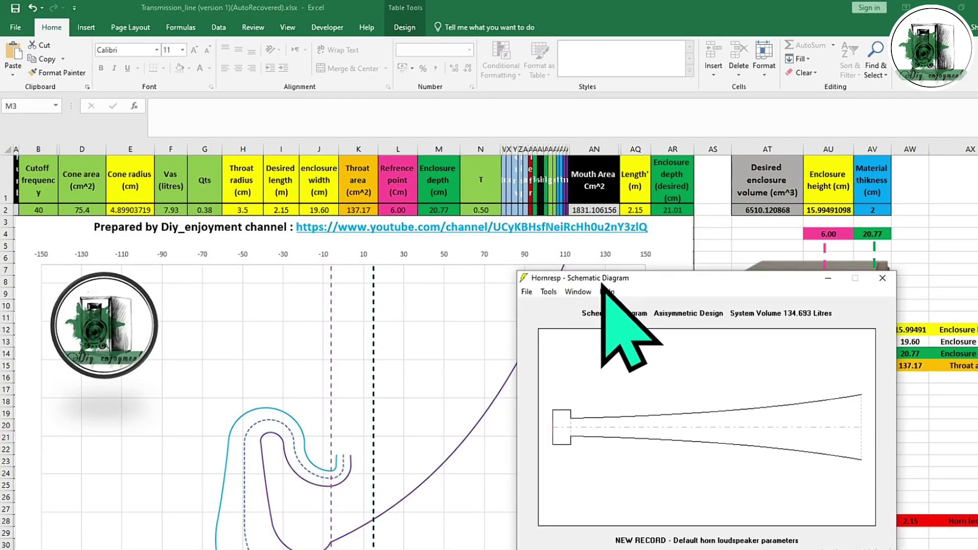
click(578, 291)
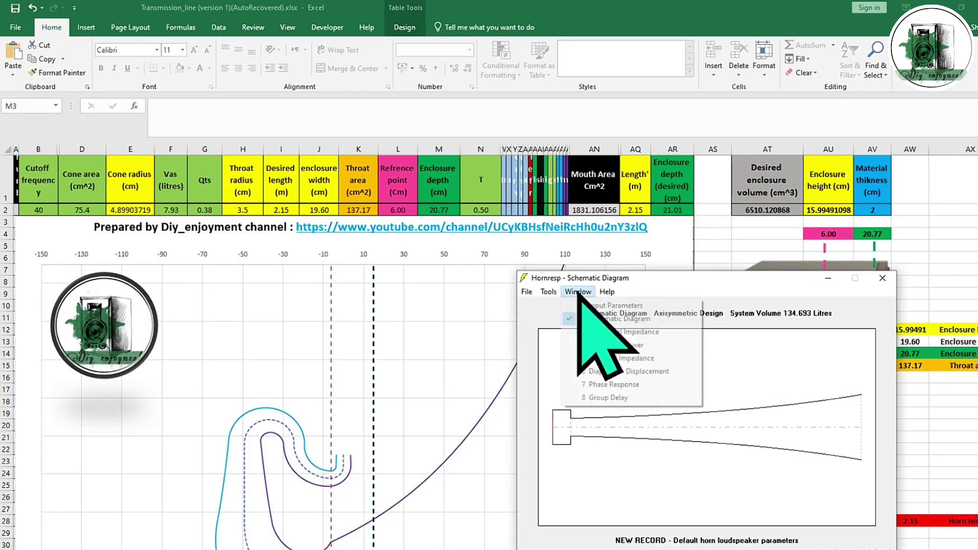
click(608, 345)
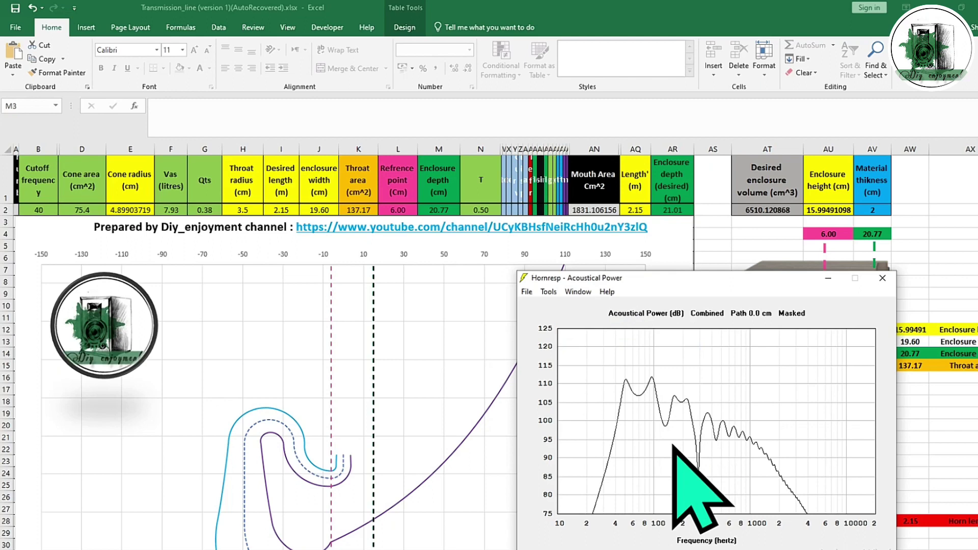
click(627, 441)
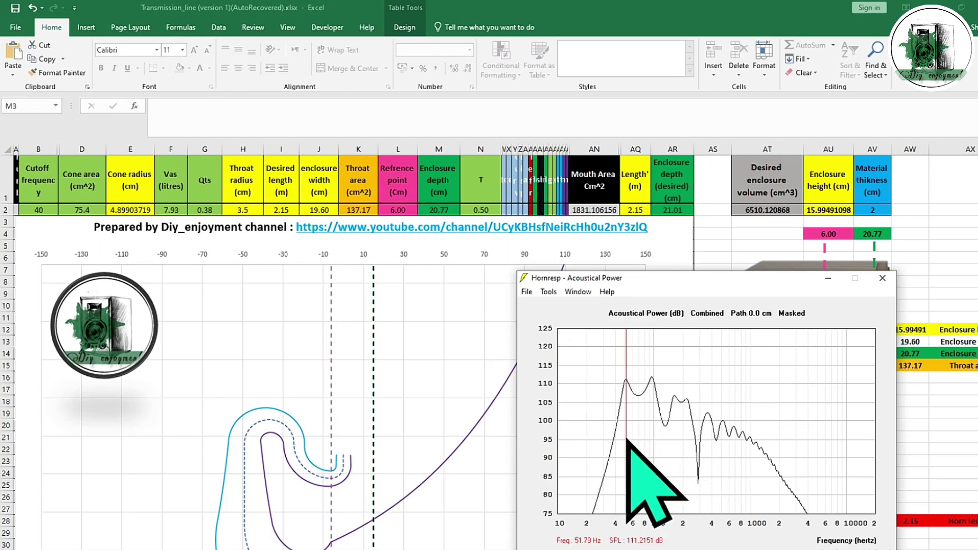
click(626, 440)
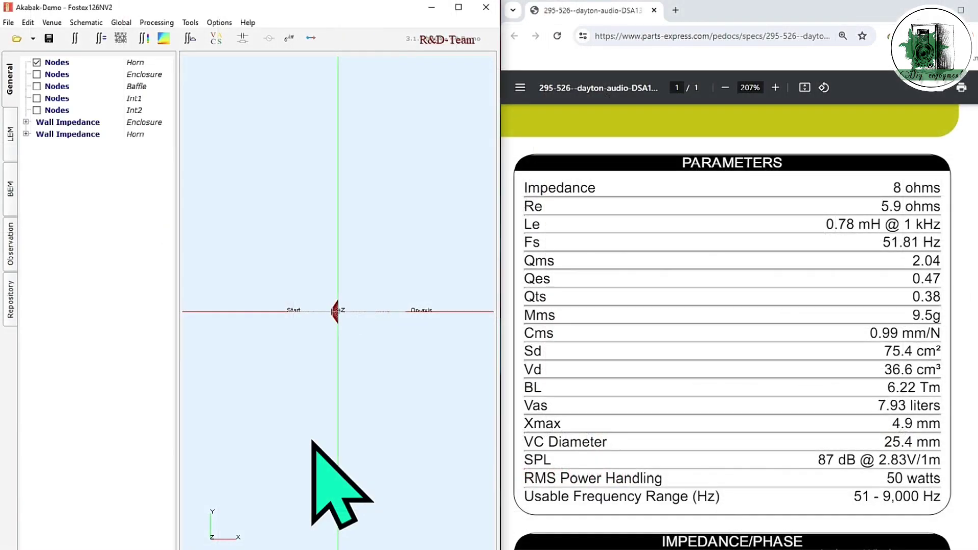
Show the BEM tree, zoom and rotate the 3D view, and select Enclosure's Diaphragm Rear.
click(10, 199)
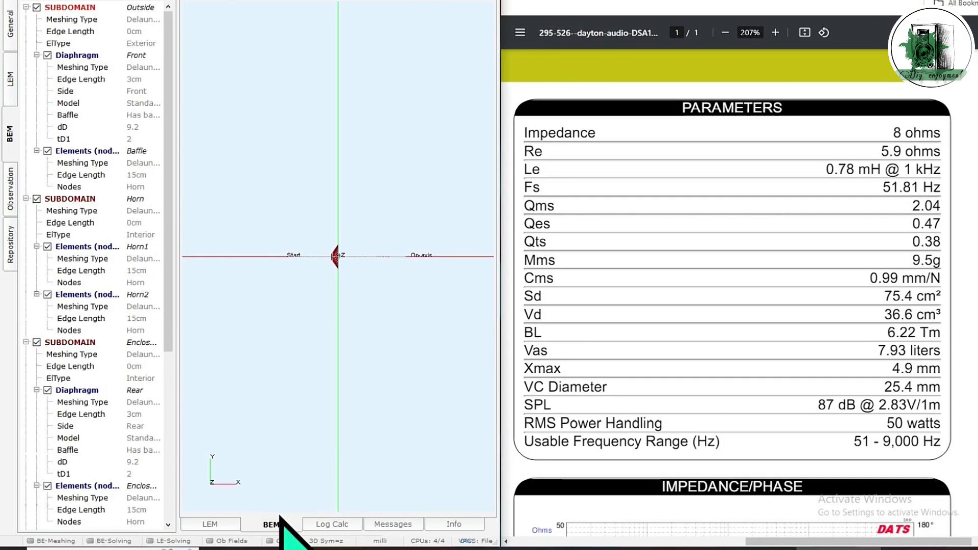
scroll(324, 285, up, 3)
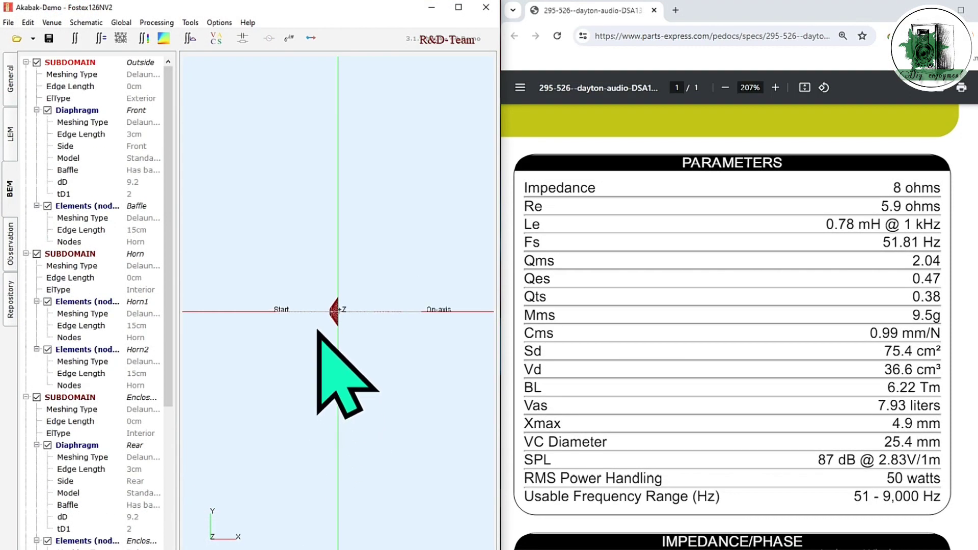
scroll(350, 393, up, 3)
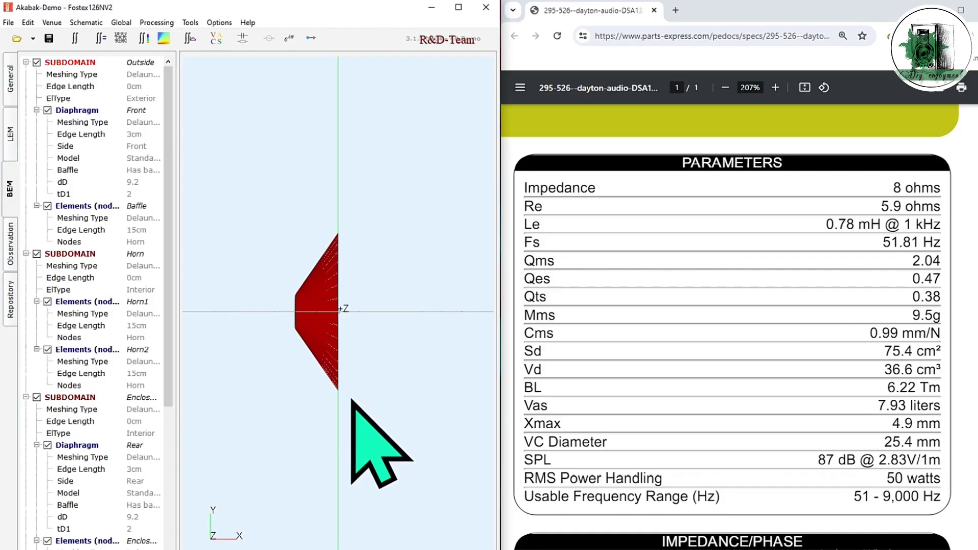
drag(372, 436, 290, 436)
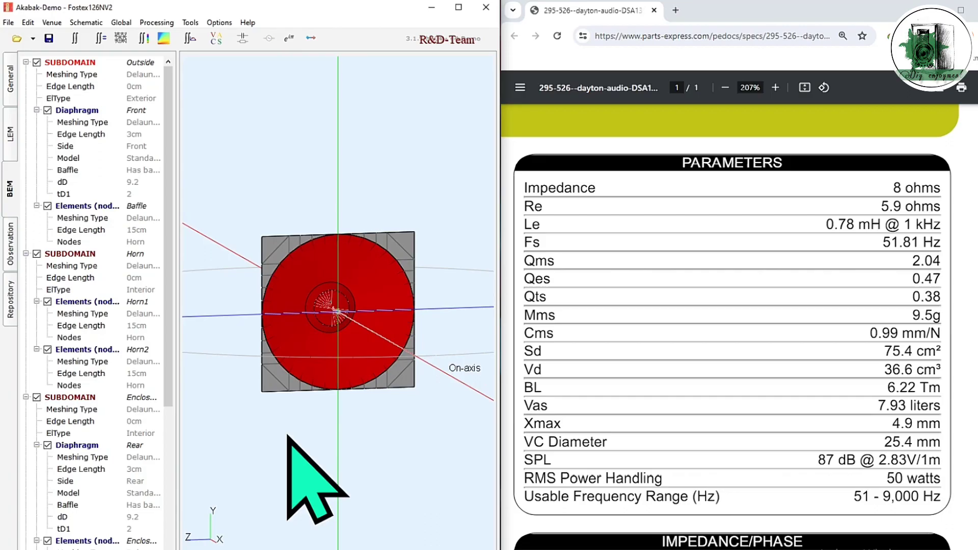
scroll(92, 407, down, 1)
click(76, 395)
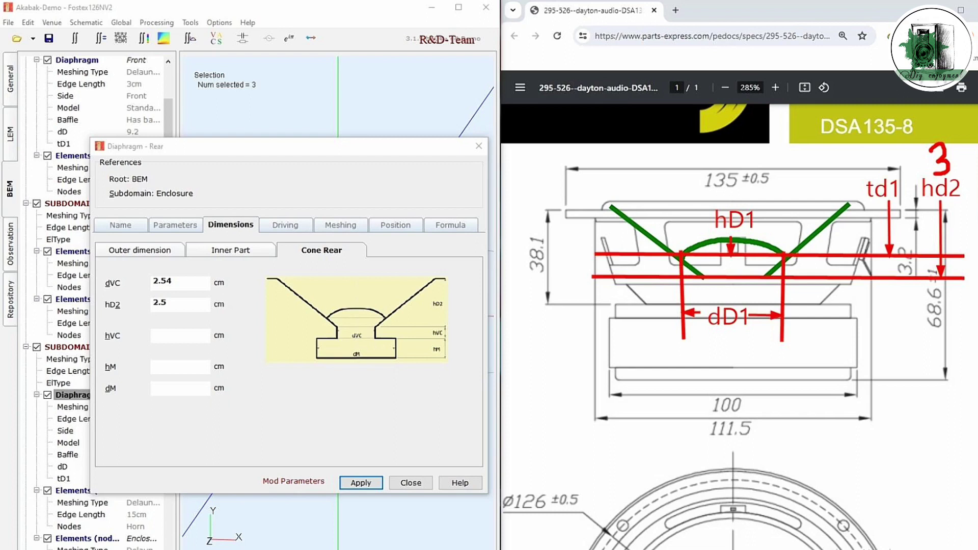
Enter the rear diaphragm's cone values 3 and 2.5 cm in its dimensions and apply them.
double_click(160, 302)
text(3)
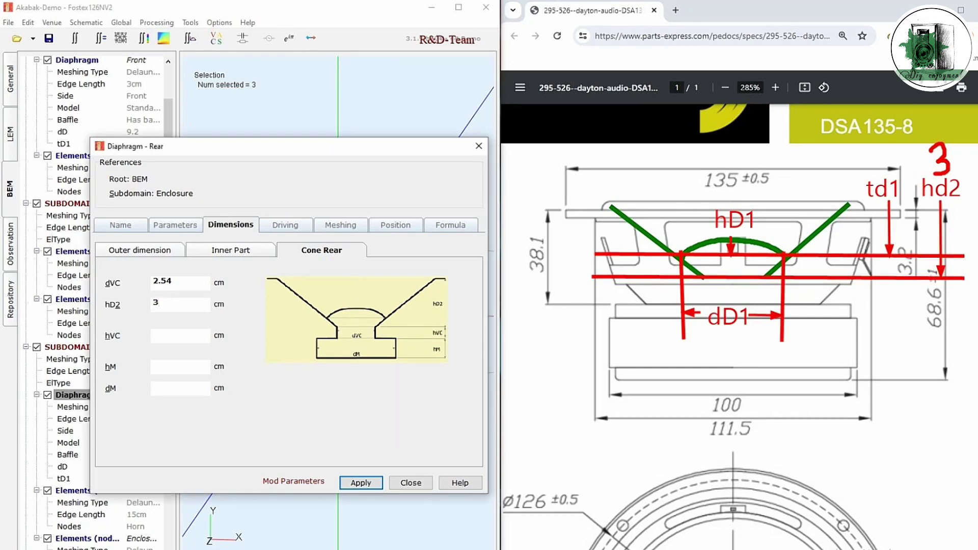
click(230, 250)
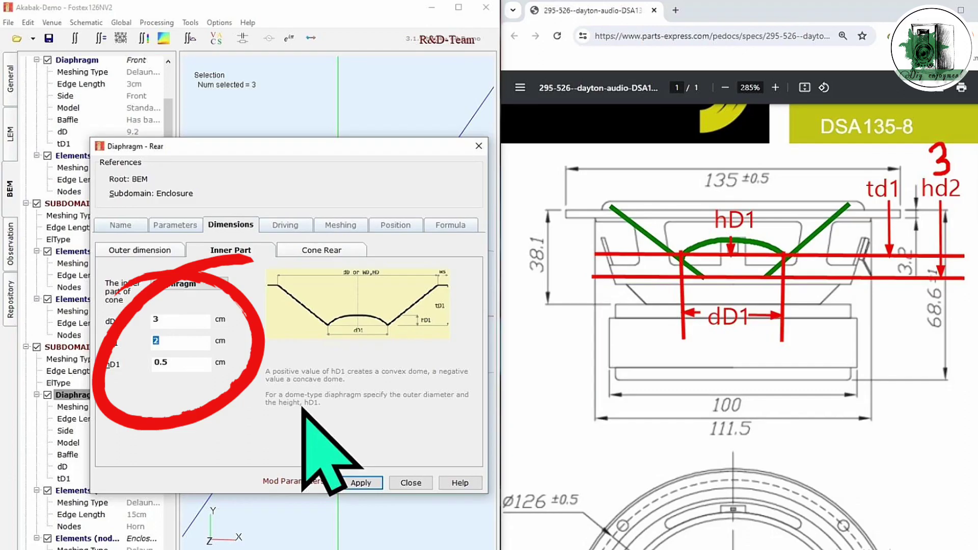
text(2.5)
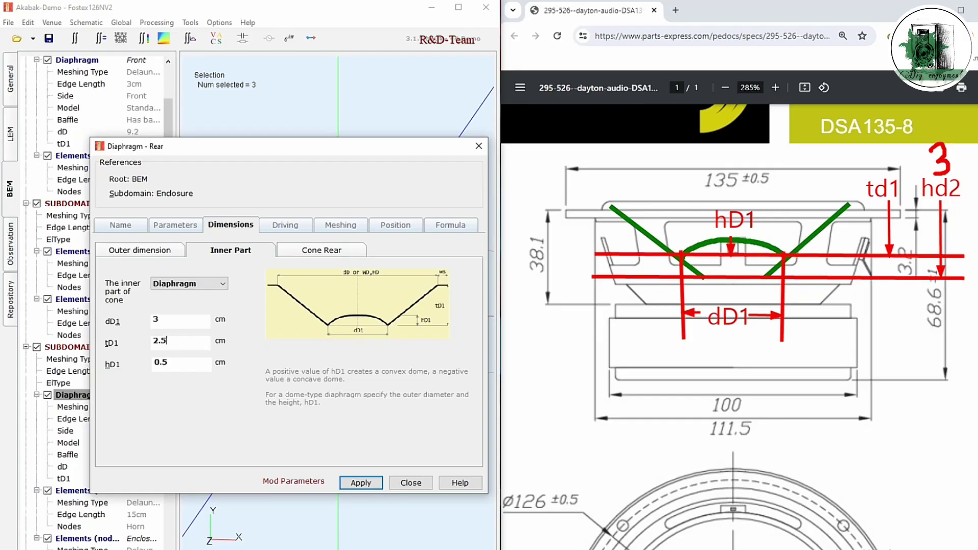
click(362, 483)
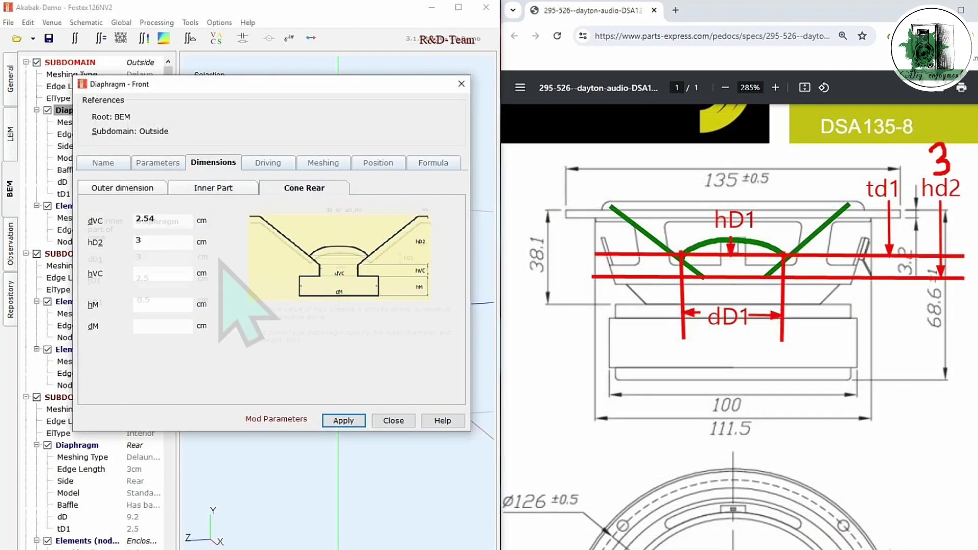
Review the front diaphragm's inner cone dimensions, close its settings, and tilt the 3D model.
click(213, 188)
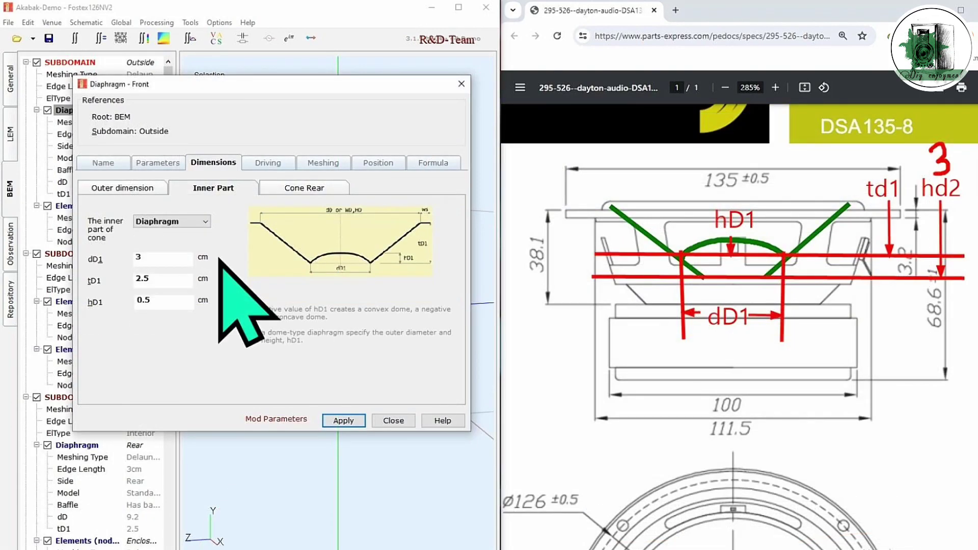
click(394, 420)
drag(390, 414, 354, 359)
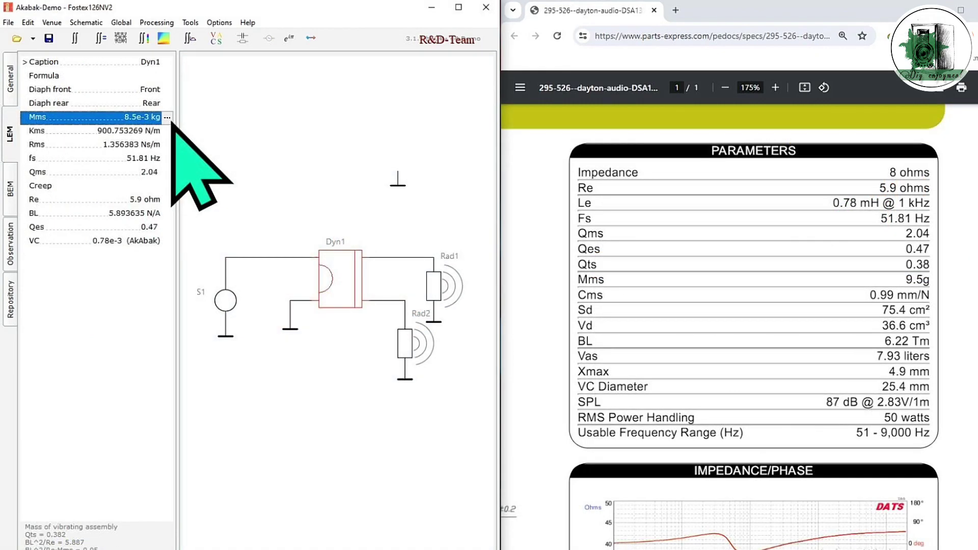
Enter Dyn1's Mms 9.5e-3 kg, fs 51.81 Hz and Qms 2.04 on the LEM tab.
click(167, 117)
text(9.5)
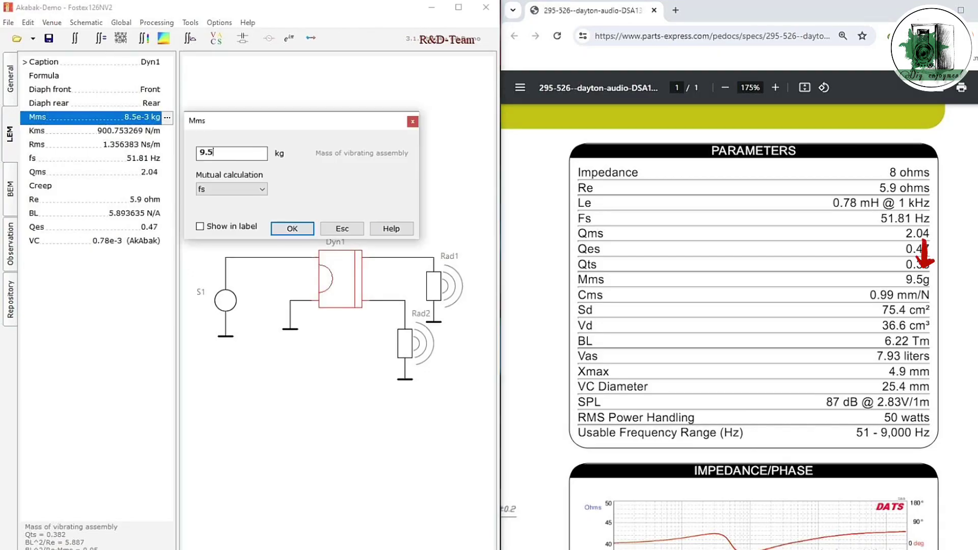
text(e-3)
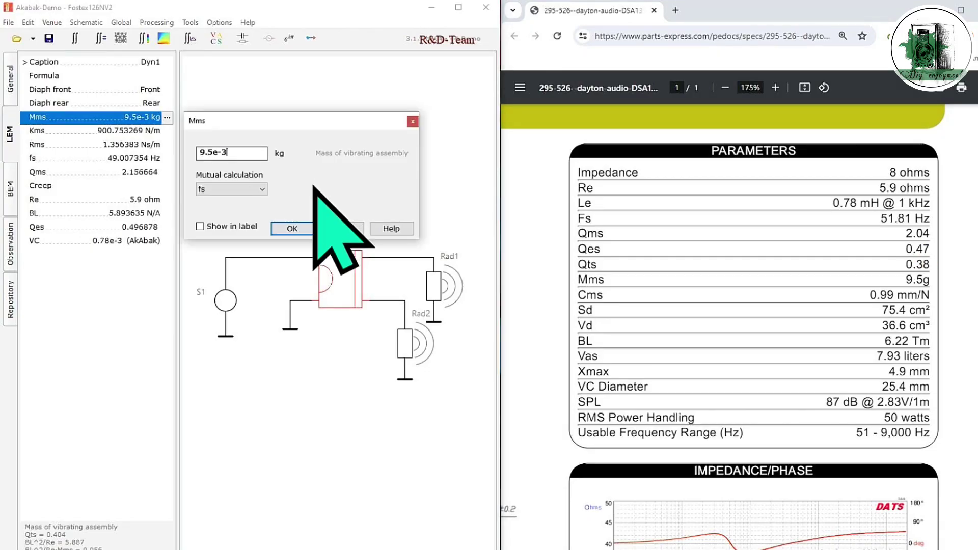
key(Return)
click(127, 159)
click(167, 159)
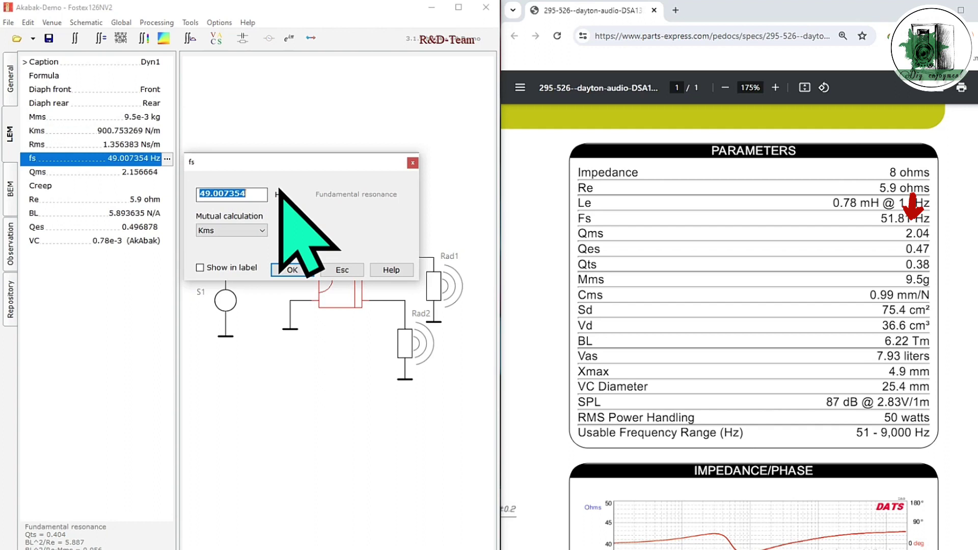
text(51.81)
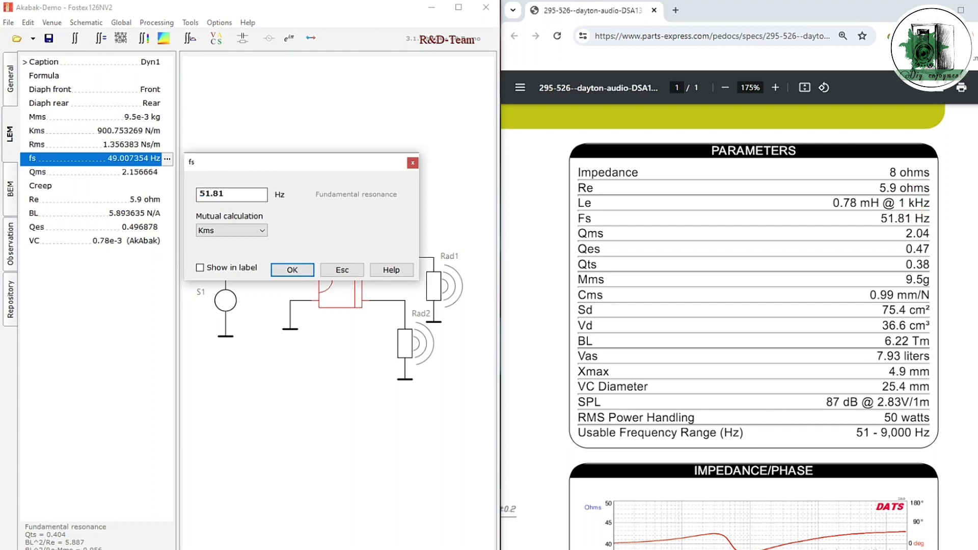
click(286, 268)
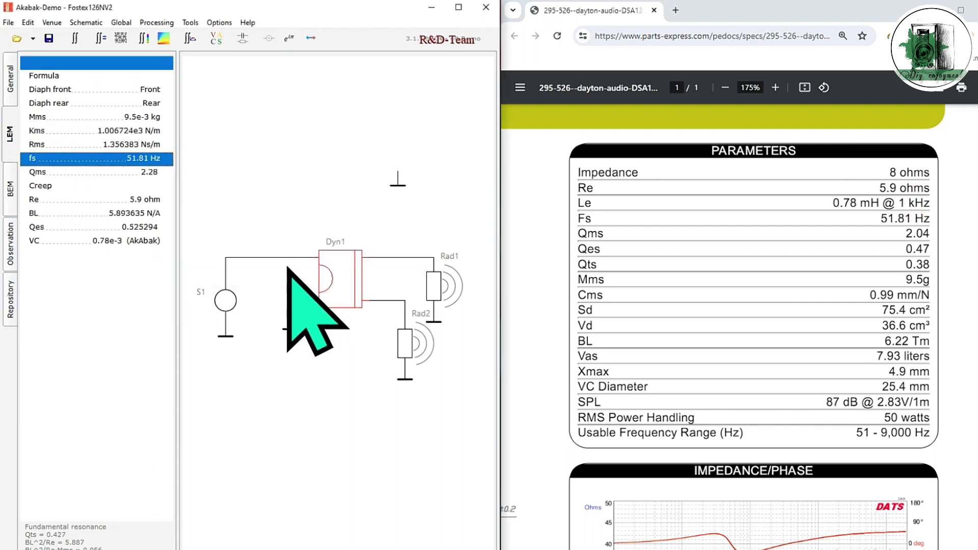
click(160, 172)
click(167, 172)
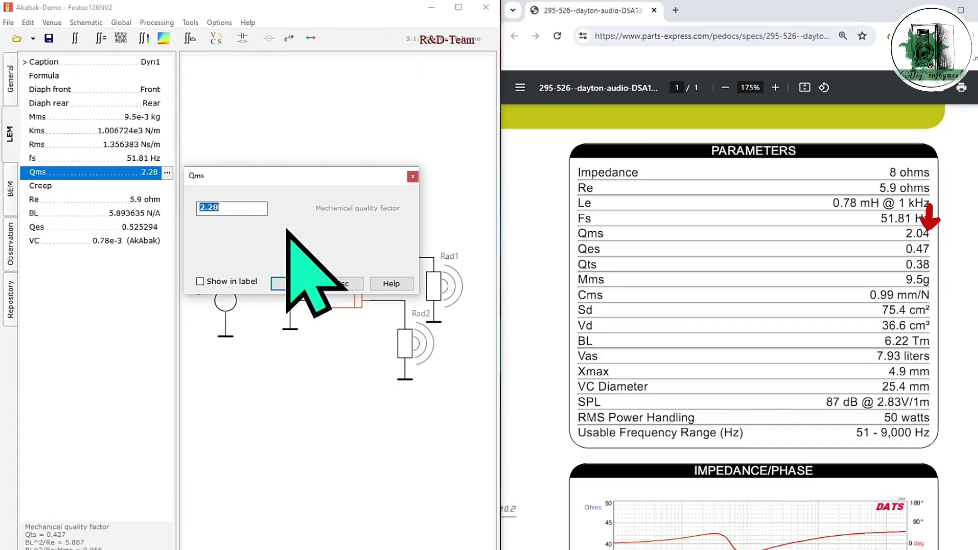
text(2.)
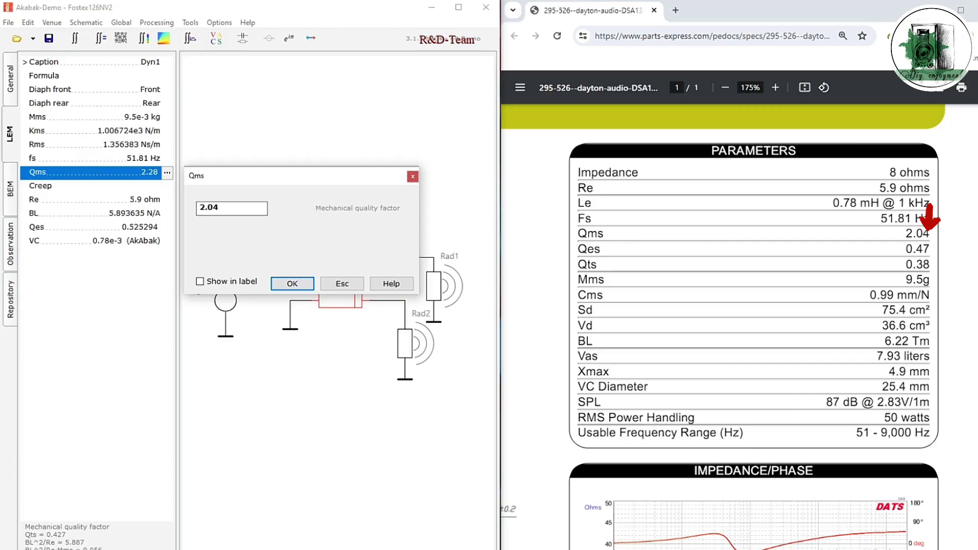
click(291, 283)
Set Re to 5.9 ohm and Qes to 0.47, and confirm the voice-coil inductance settings.
click(152, 199)
click(167, 199)
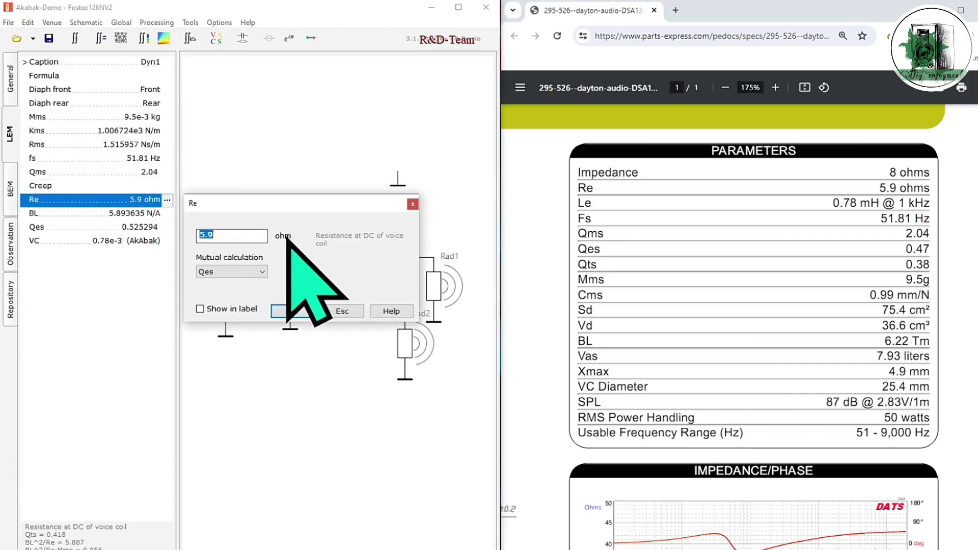
text(5)
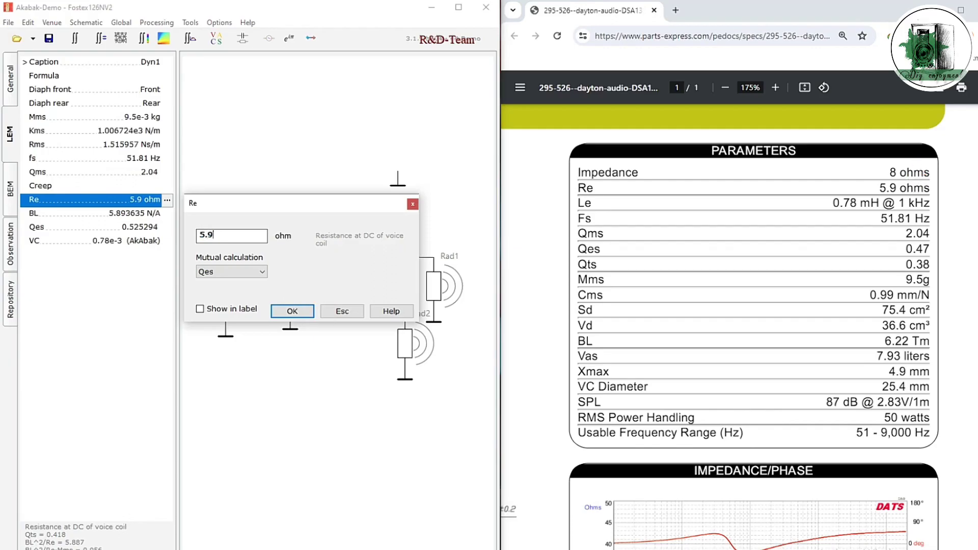
click(291, 311)
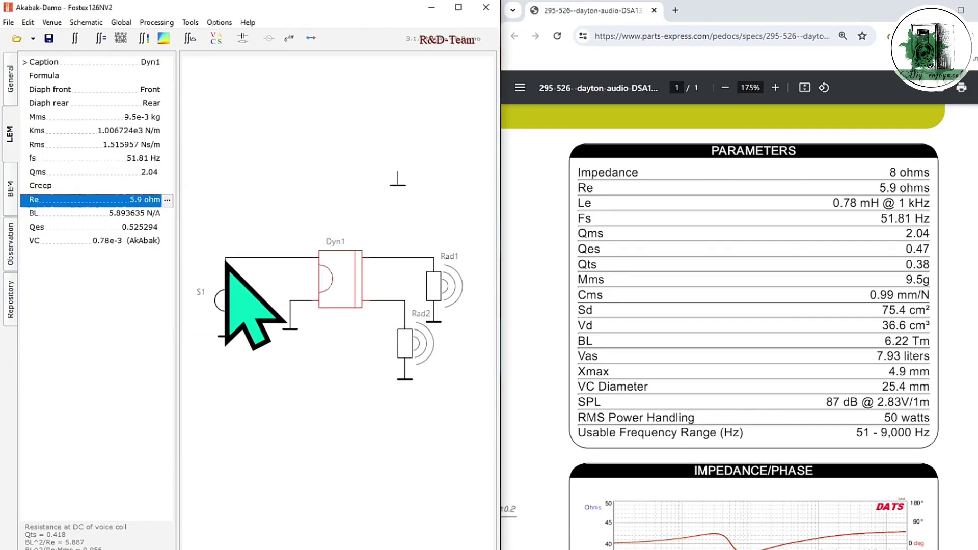
click(164, 215)
click(153, 227)
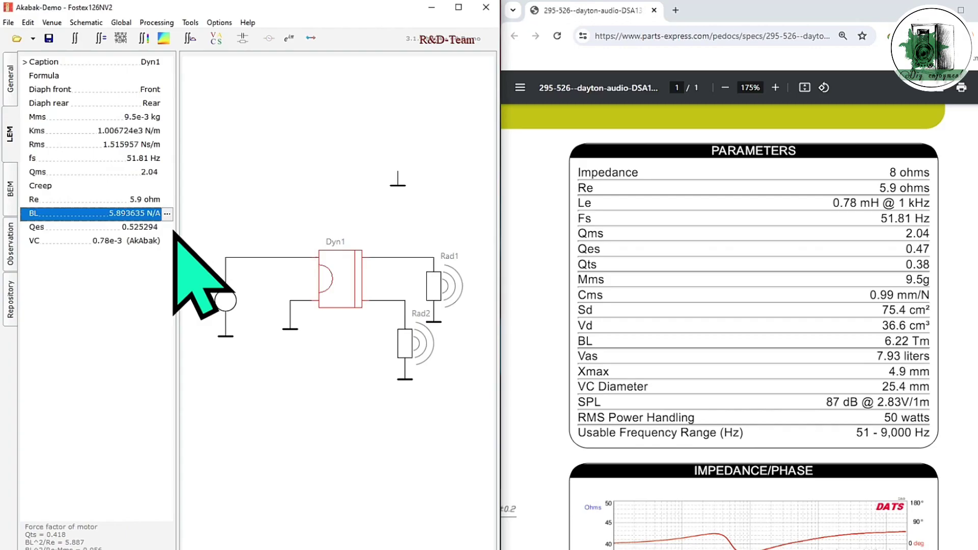
click(167, 227)
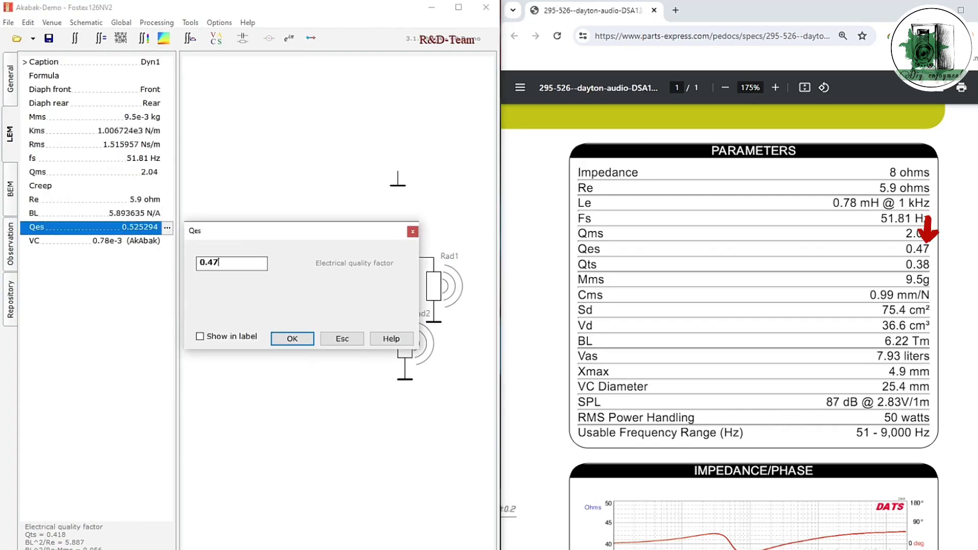
click(298, 337)
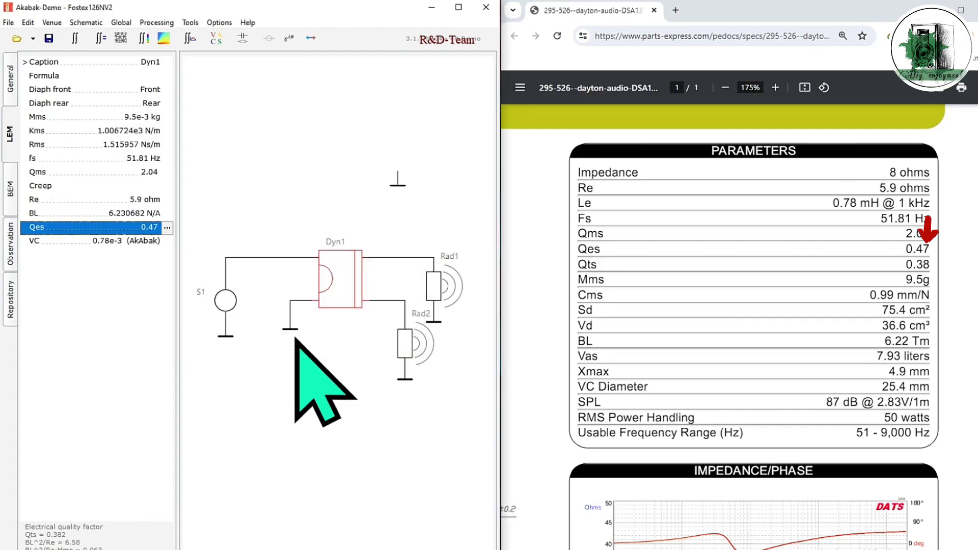
key(Down)
key(Return)
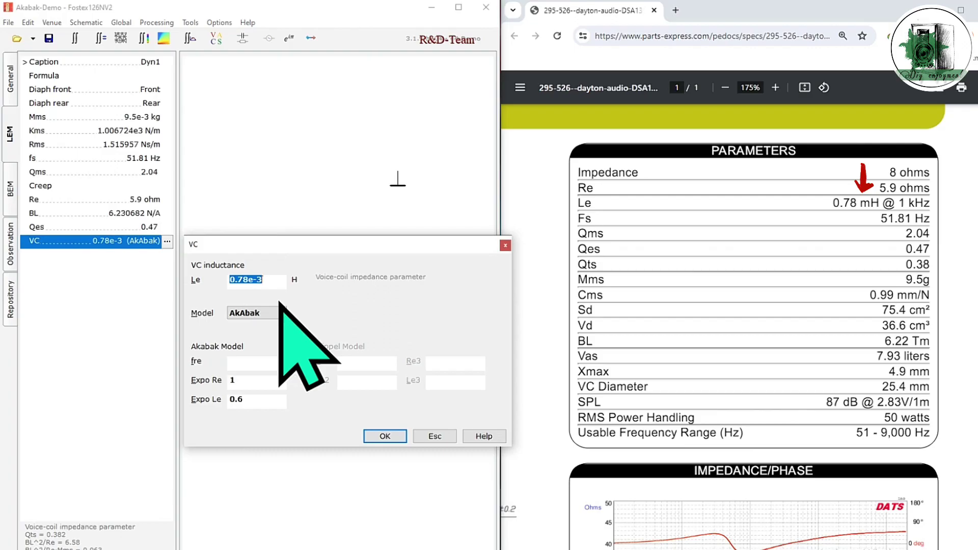
click(375, 433)
click(10, 80)
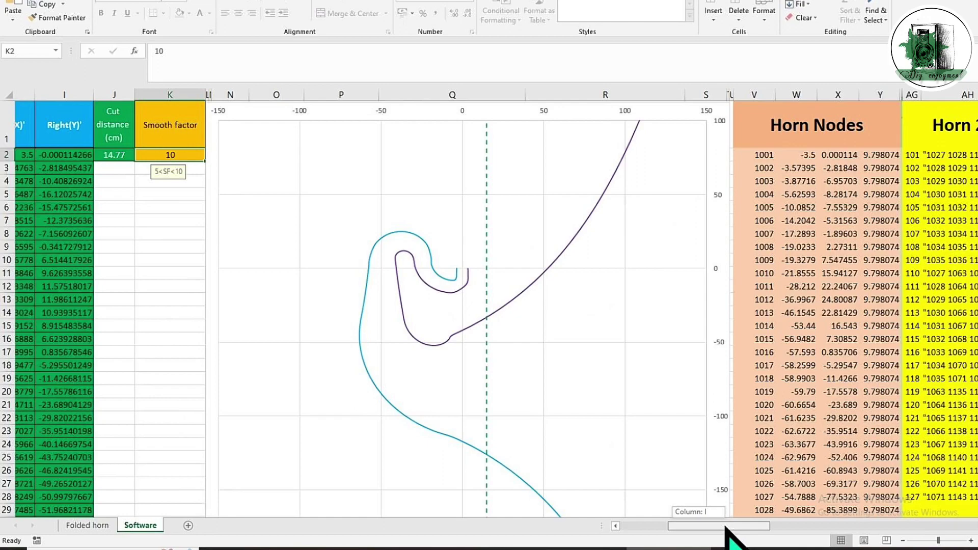
Copy the Horn Nodes coordinates from Excel's Software sheet into AkAbak's node list.
drag(729, 535, 750, 535)
drag(558, 154, 677, 524)
scroll(676, 357, up, 20)
key(ctrl+c)
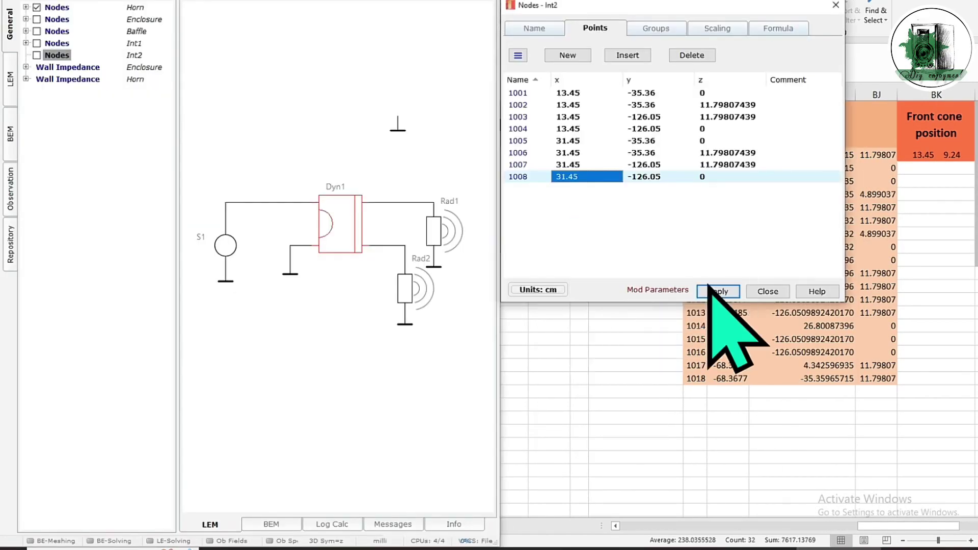
click(716, 286)
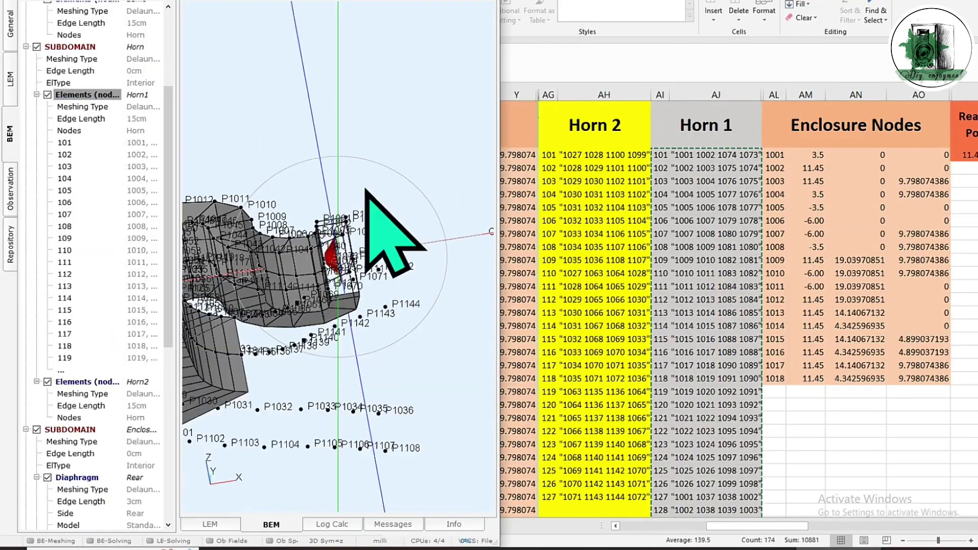
Transfer the horn element definitions and scale diaphragm positions to 13.45 cm front, 11.45 cm rear.
drag(382, 171, 305, 433)
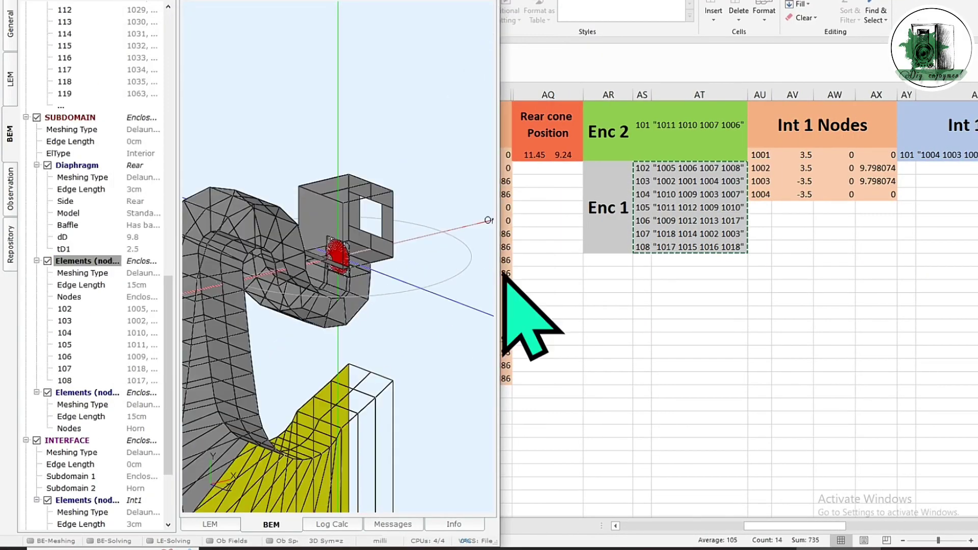
right_click(716, 125)
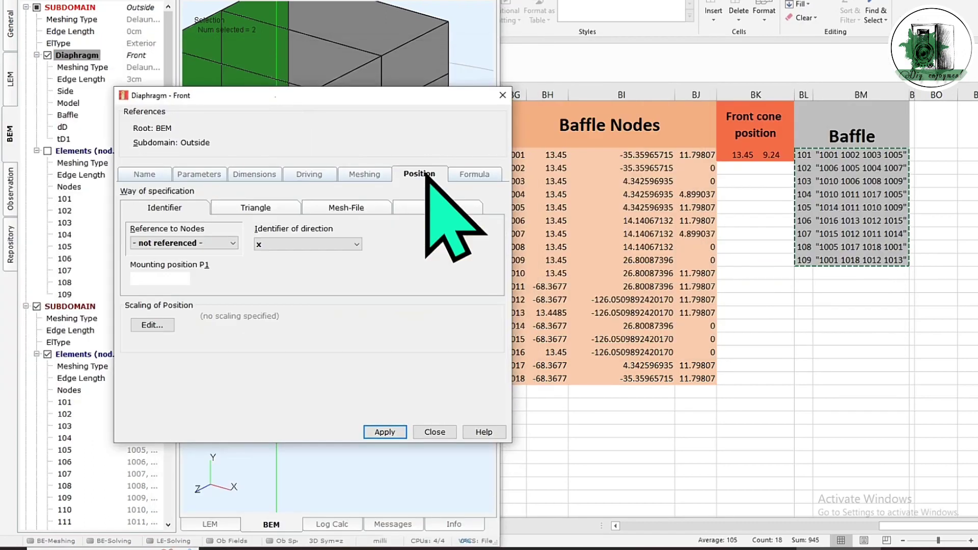
click(152, 325)
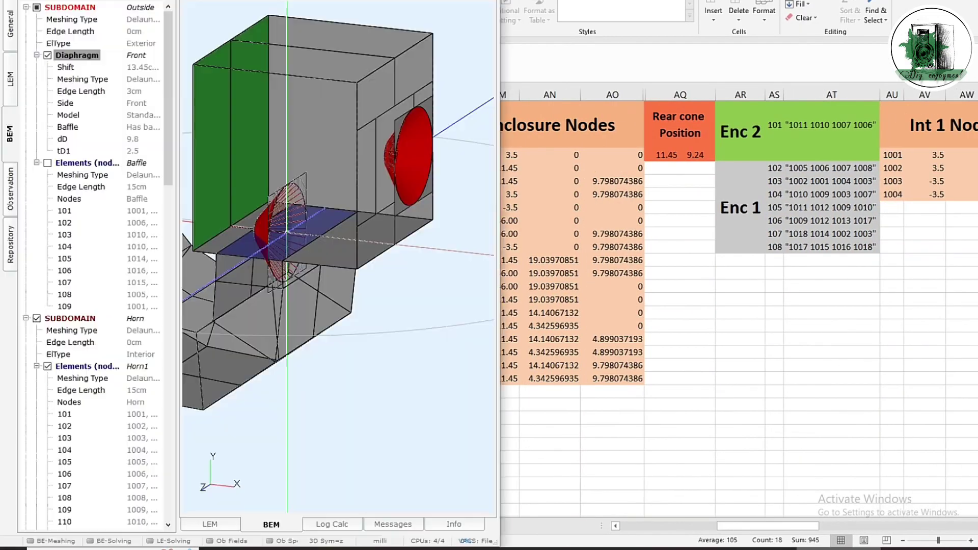
click(76, 306)
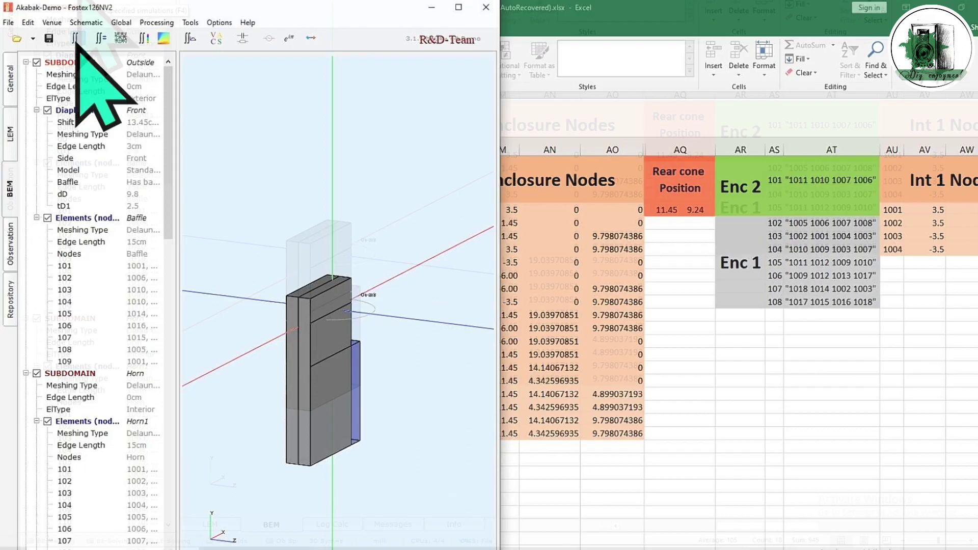
Run all specified simulations (F4) to produce the SPL and polar results.
click(76, 40)
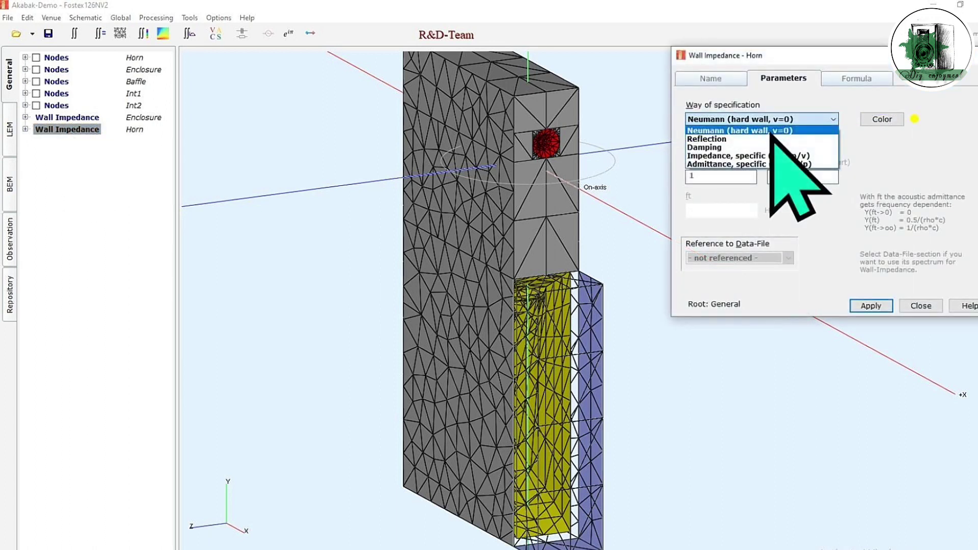
Specify the horn wall impedance as Damping with a normalized value of 0.3.
click(770, 147)
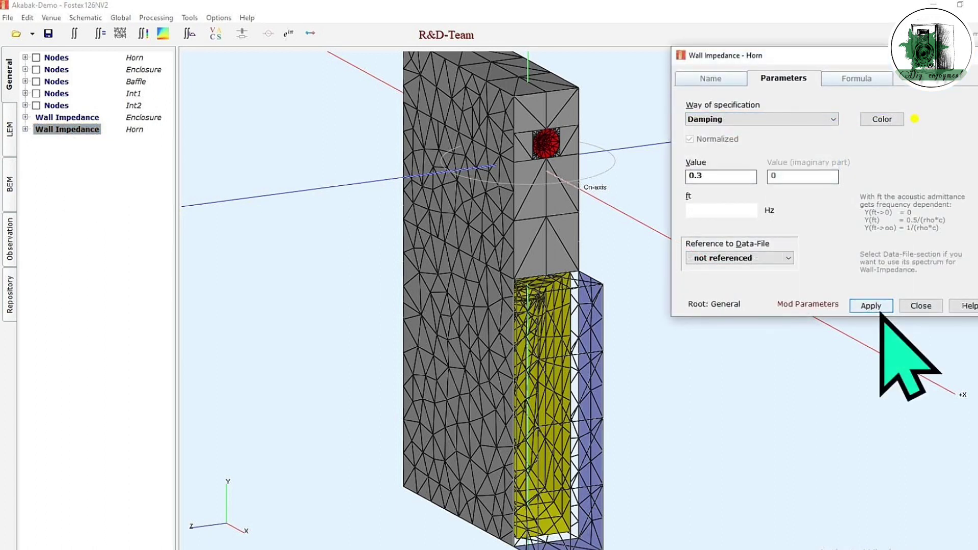